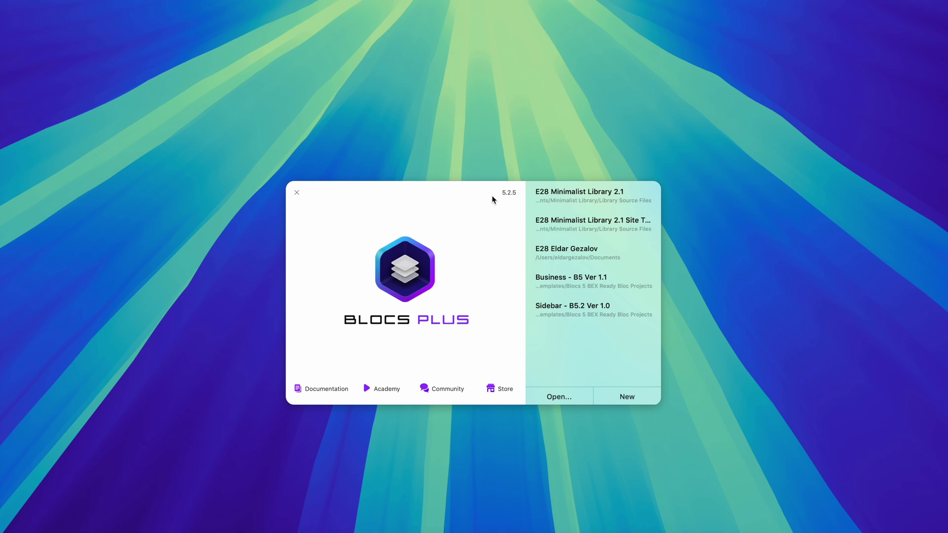
Start a new project and remove Minimalist Site Template 2.0 Ver from the template library.
left_click(628, 397)
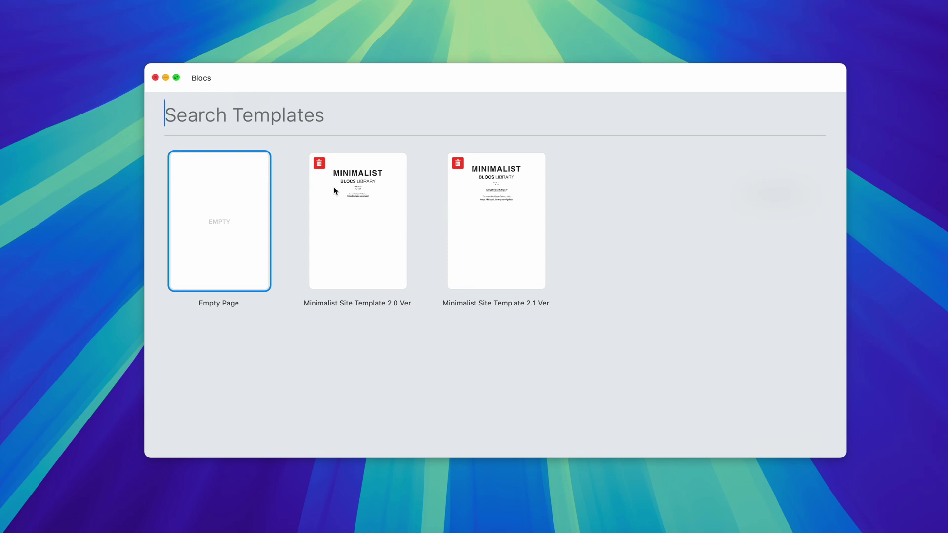
left_click(320, 165)
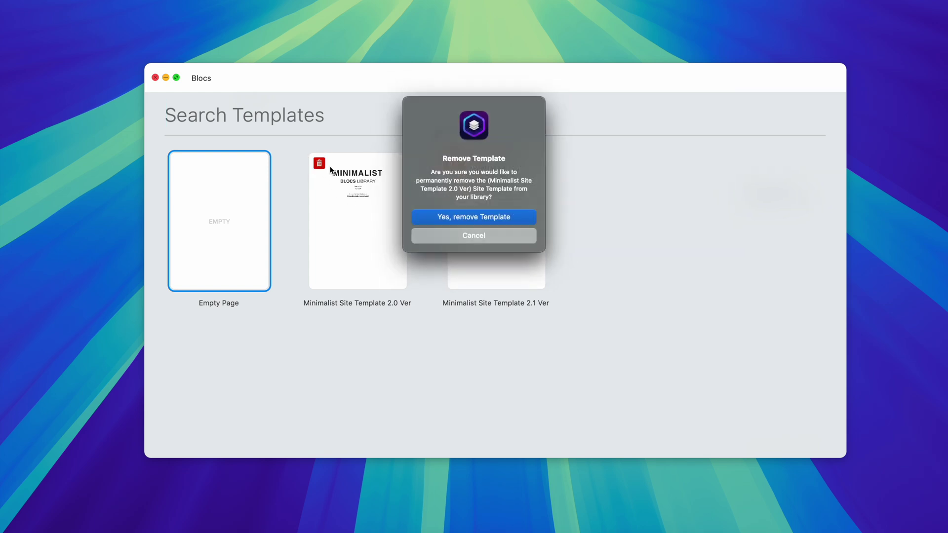
left_click(494, 223)
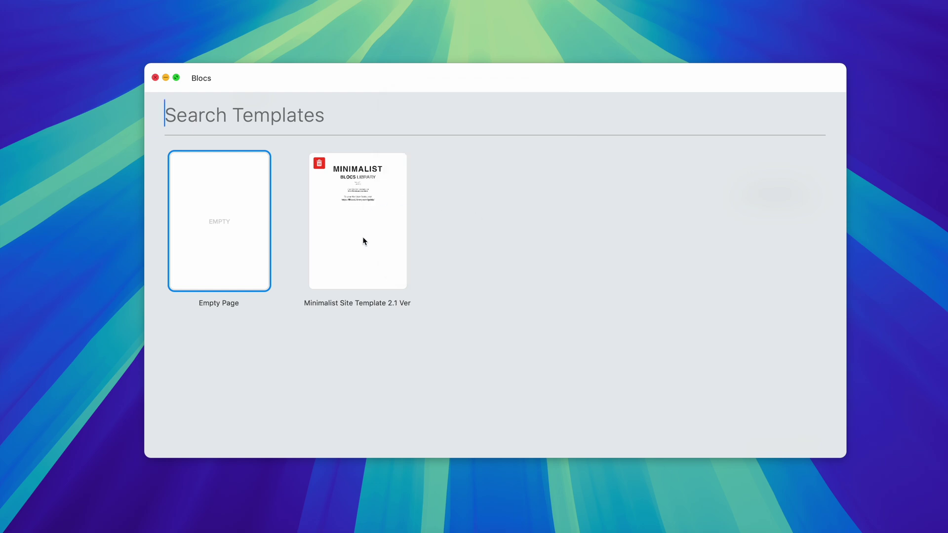
Create the page from Minimalist Site Template 2.1 Ver and delete its guide section.
left_click(368, 217)
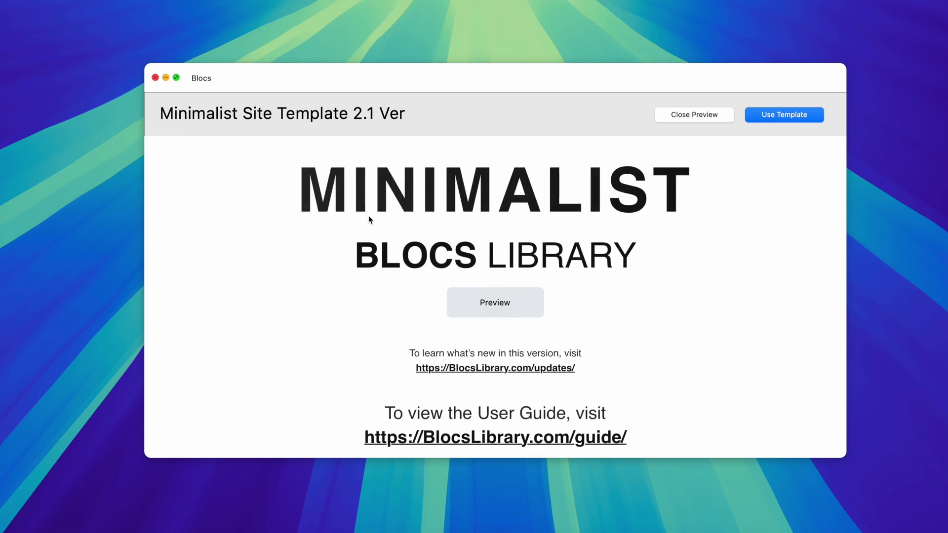
left_click(789, 119)
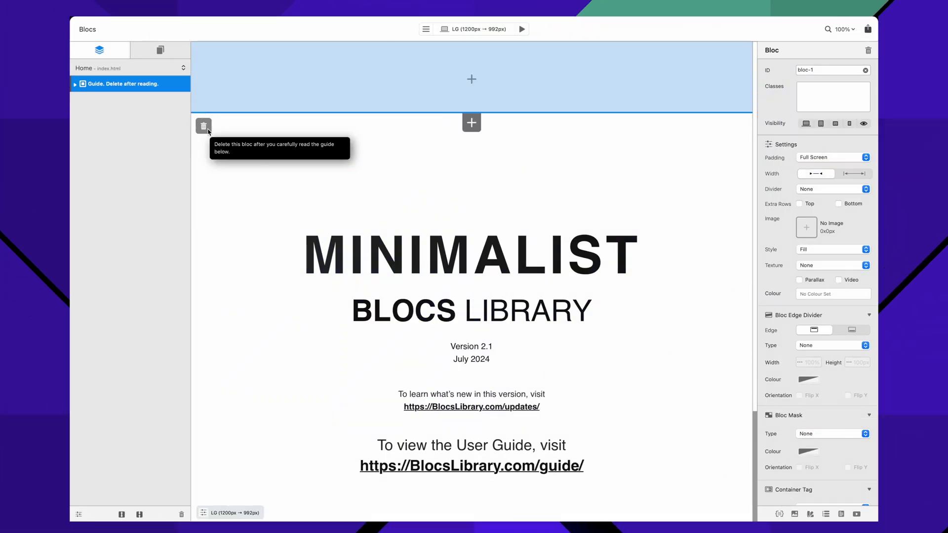
left_click(203, 126)
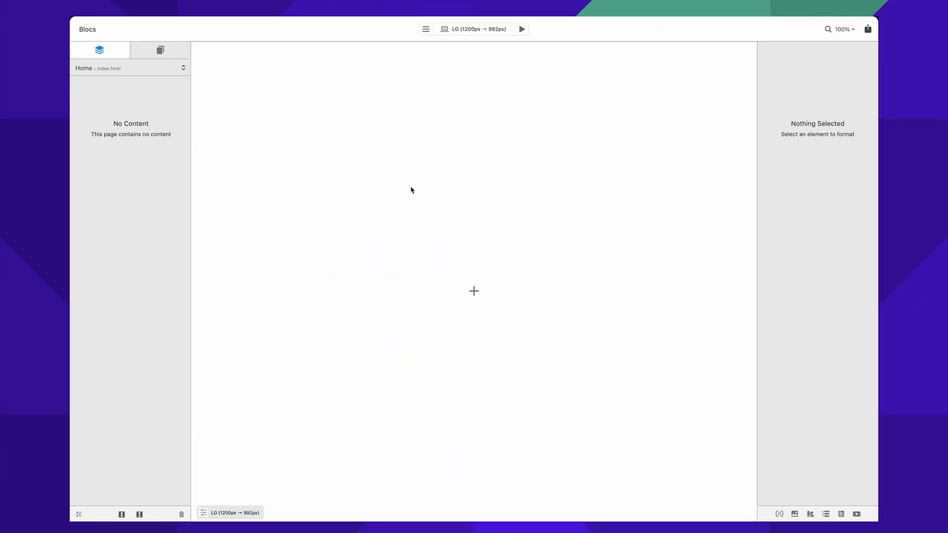
Filter the bloc library to Minimalist Library and add Header 30 to the page.
left_click(475, 292)
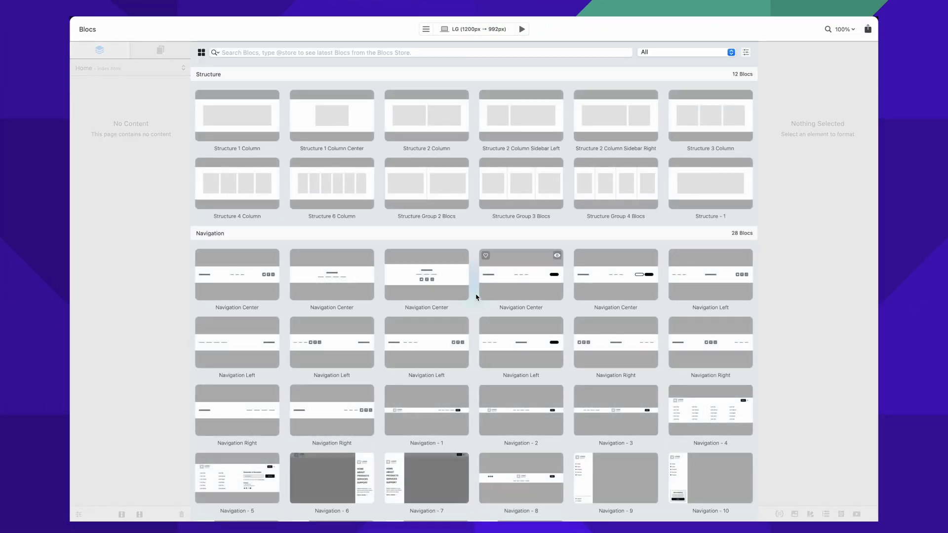
left_click(215, 52)
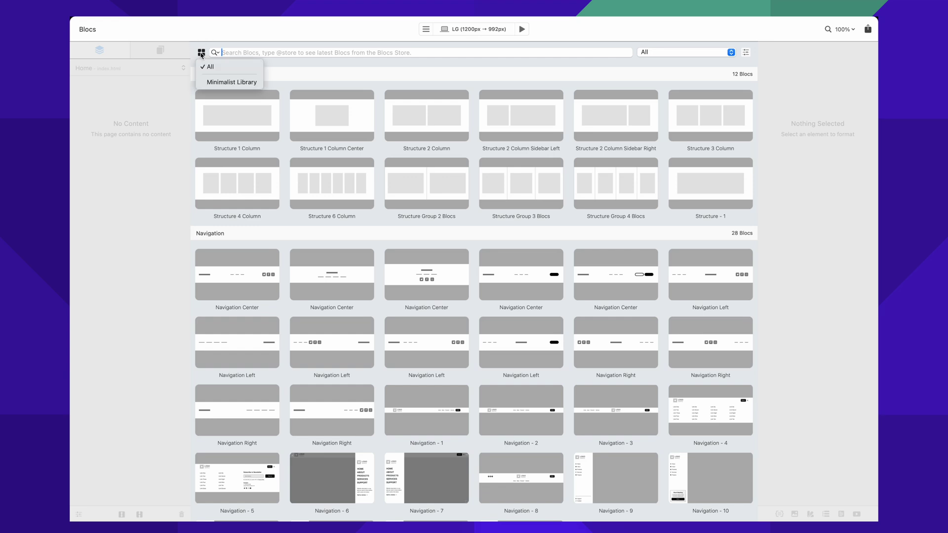
left_click(223, 82)
scroll(369, 218, "down", 15)
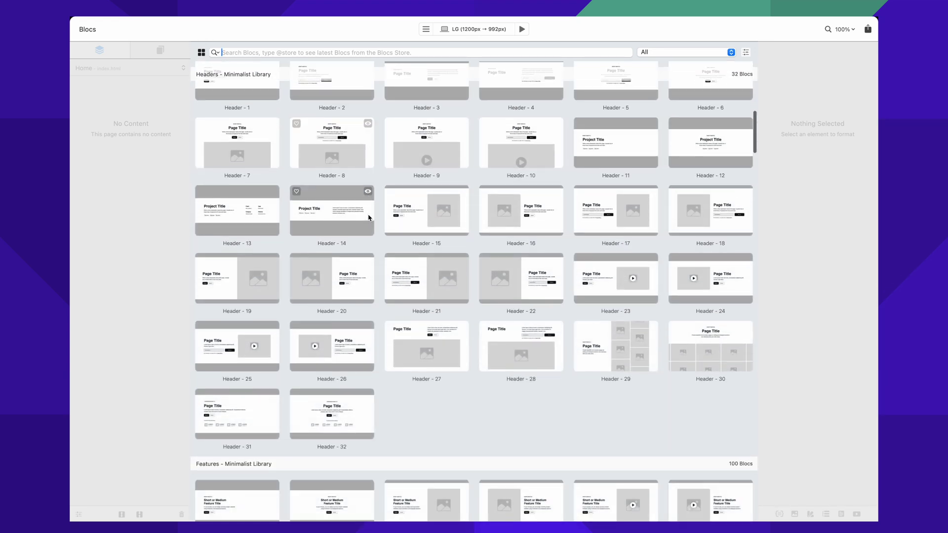
left_click(701, 343)
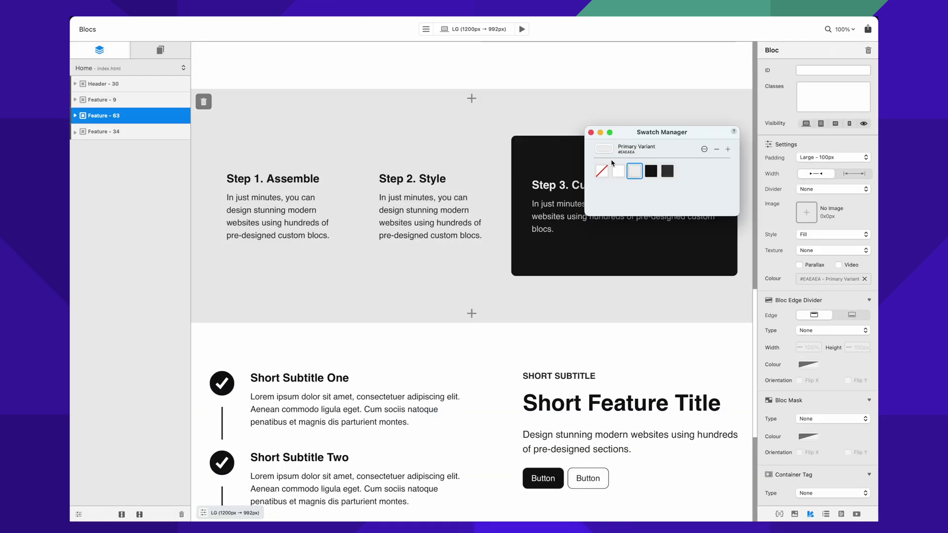
Give the Feature 9 section a light grey #EAEAEA background swatch.
scroll(446, 208, "up", 3)
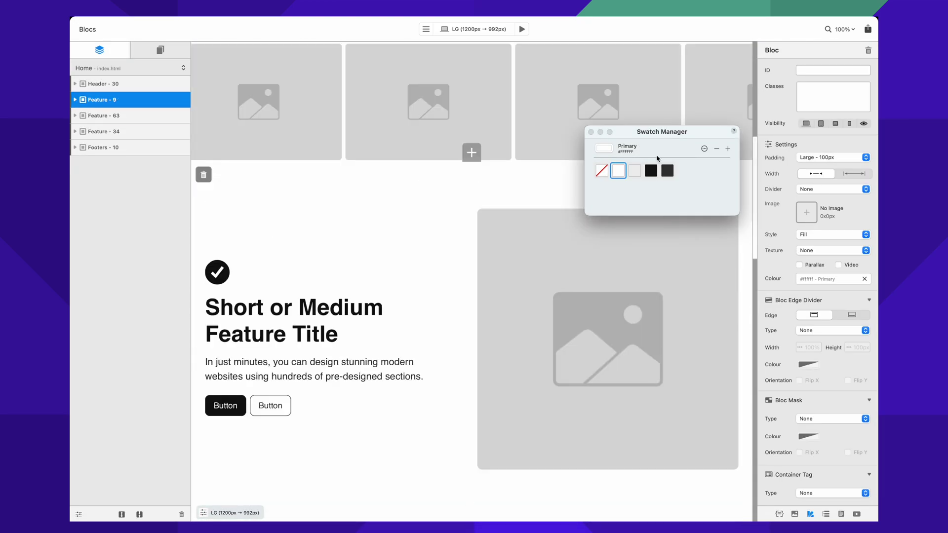
left_click(634, 170)
scroll(504, 206, "up", 8)
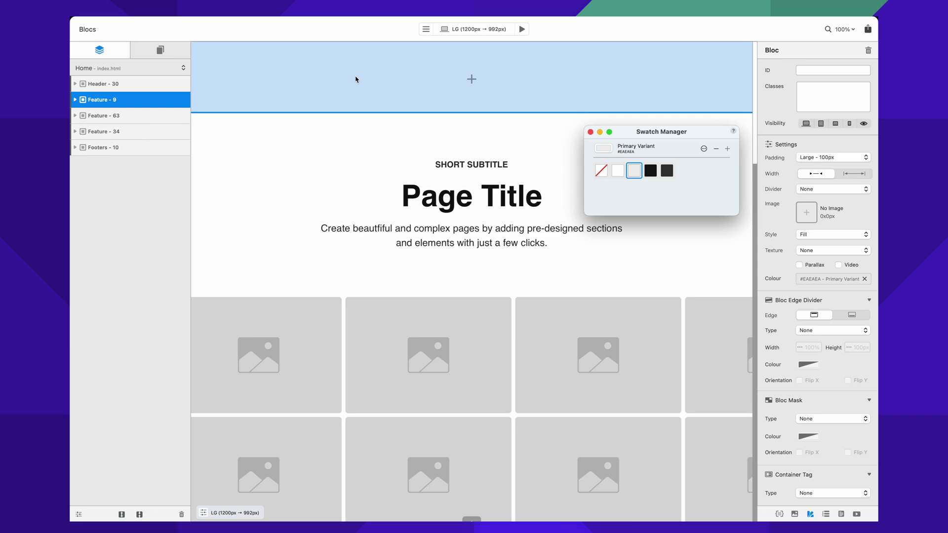
left_click(590, 132)
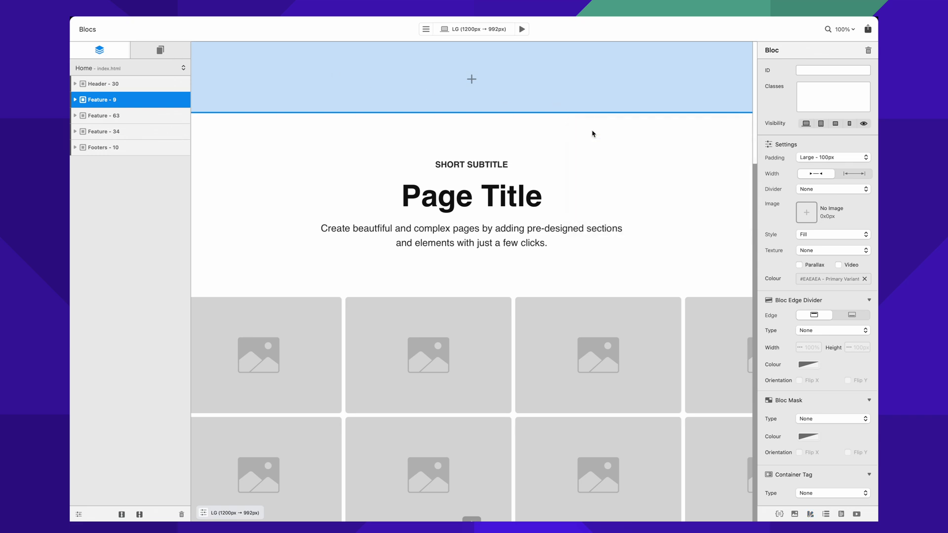
Insert Navigation - 5 from the Minimalist Library at the top, above Header 30.
left_click(472, 81)
scroll(471, 84, "up", 6)
scroll(471, 84, "up", 15)
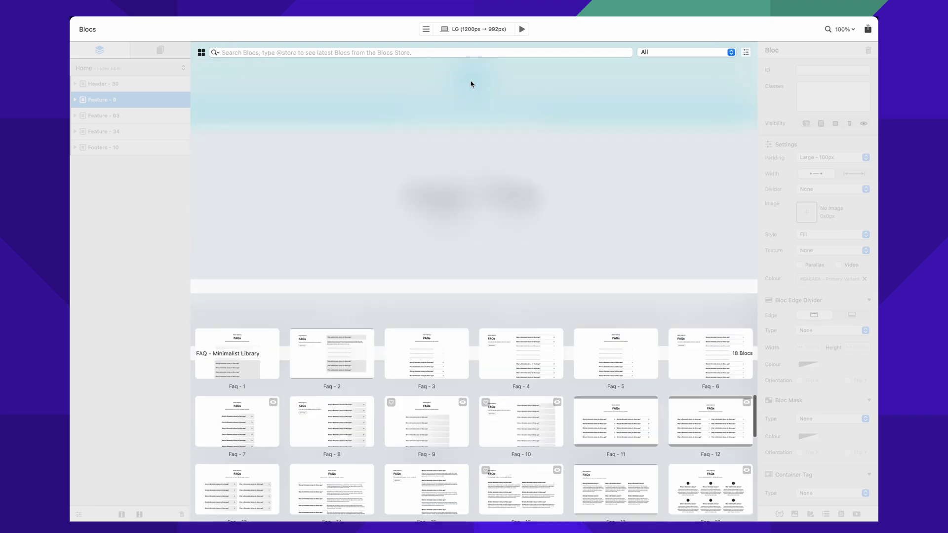
scroll(471, 83, "up", 5)
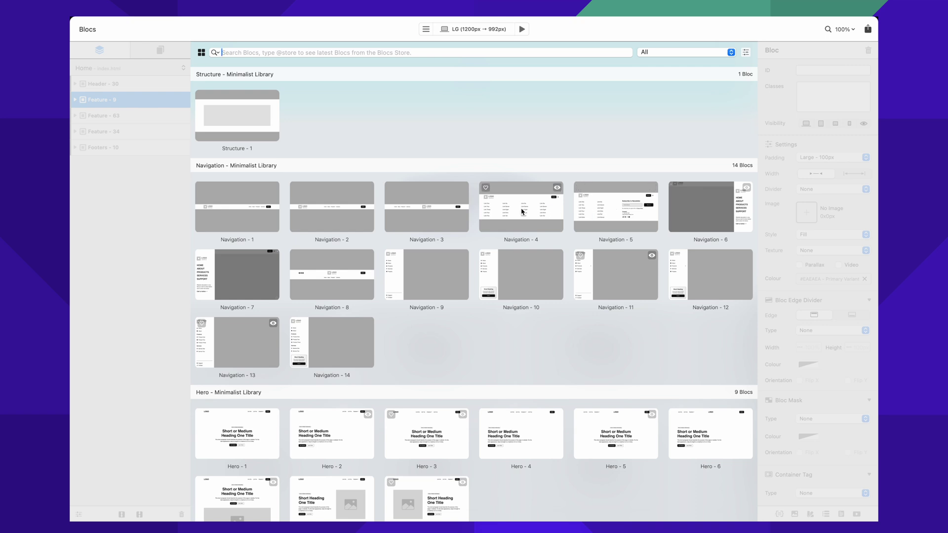
left_click(592, 205)
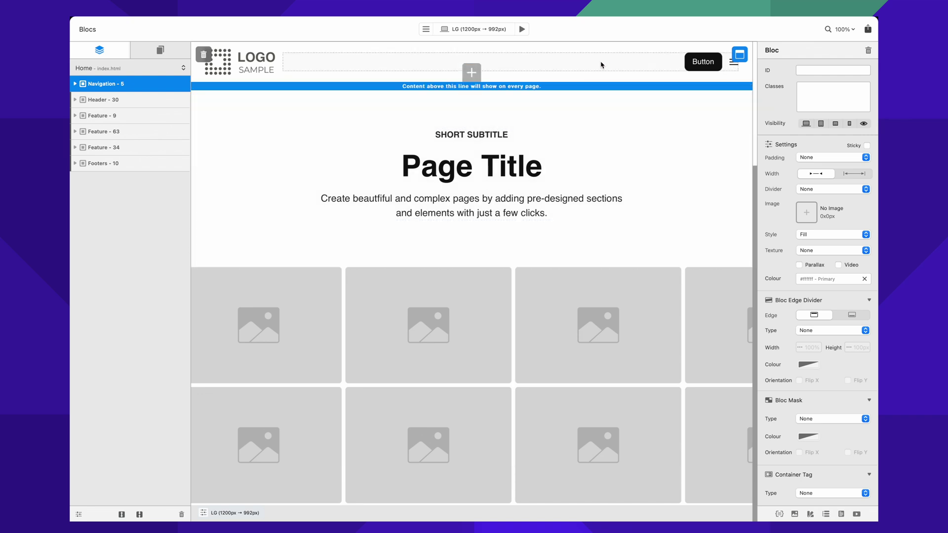
left_click(522, 29)
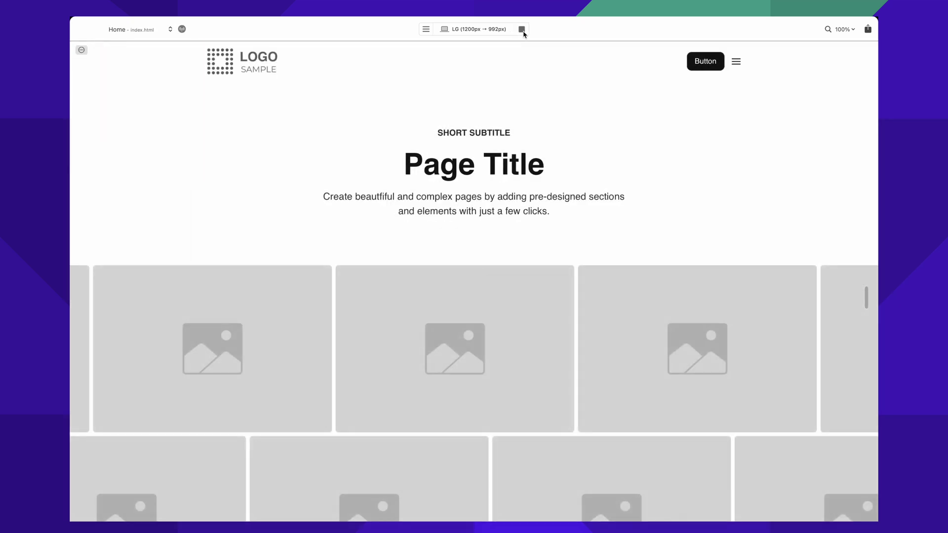
scroll(585, 165, "down", 7)
scroll(584, 163, "up", 7)
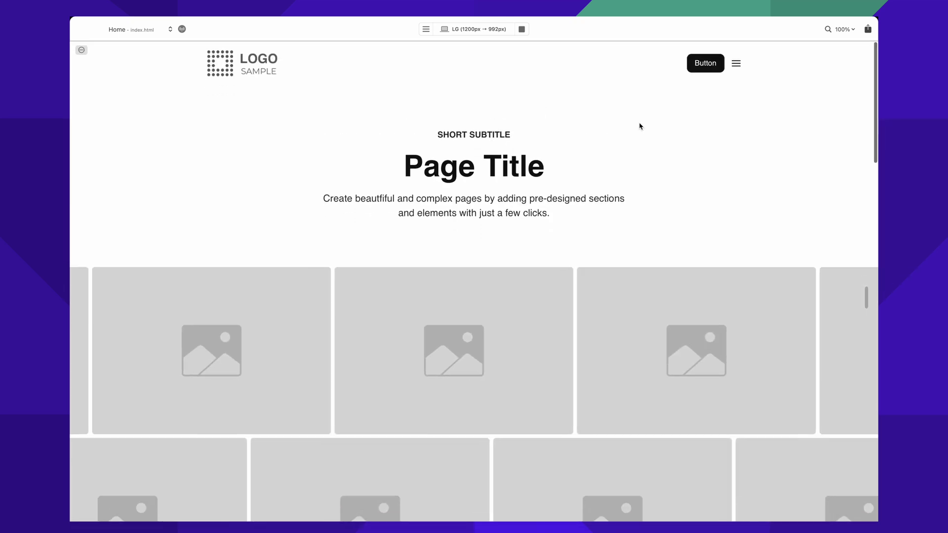
left_click(737, 62)
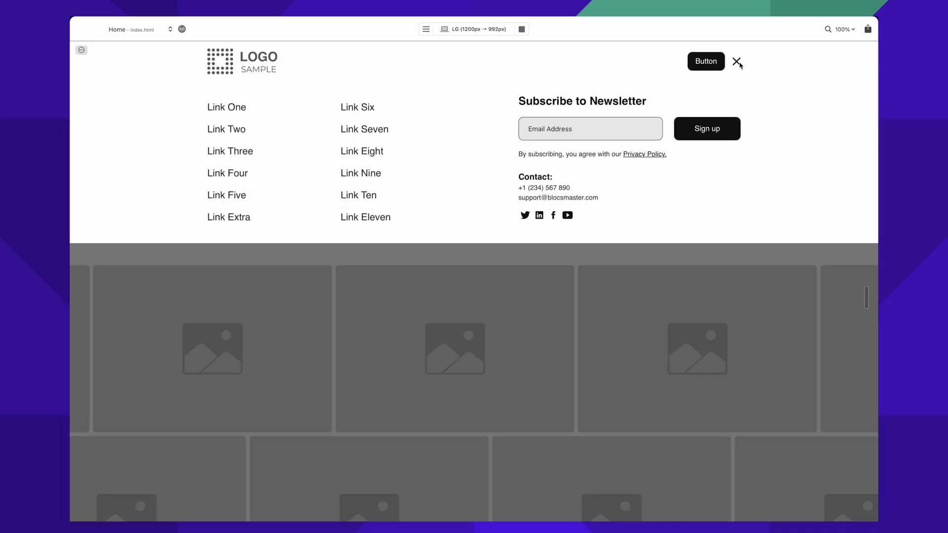
left_click(739, 63)
left_click(739, 63)
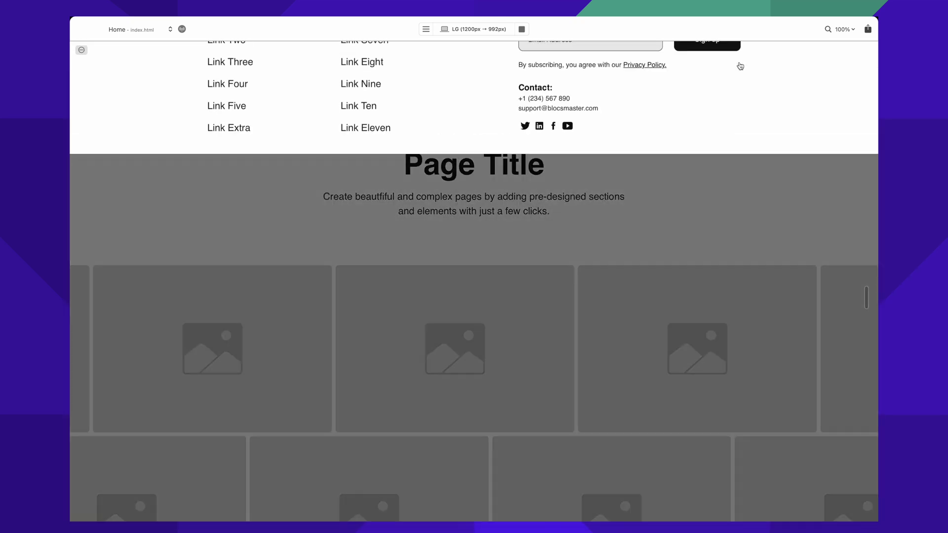
left_click(739, 64)
left_click(738, 64)
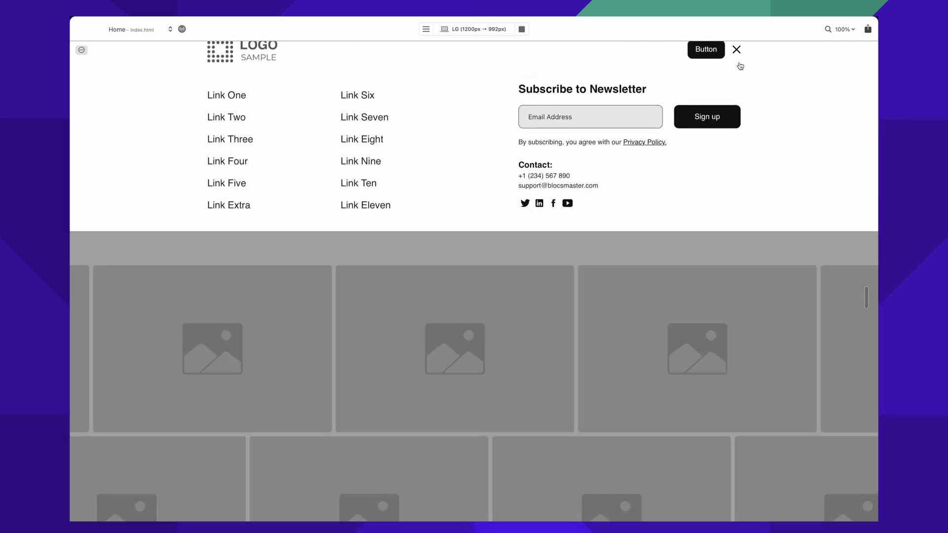
left_click(738, 63)
key("super+3")
key("super+4")
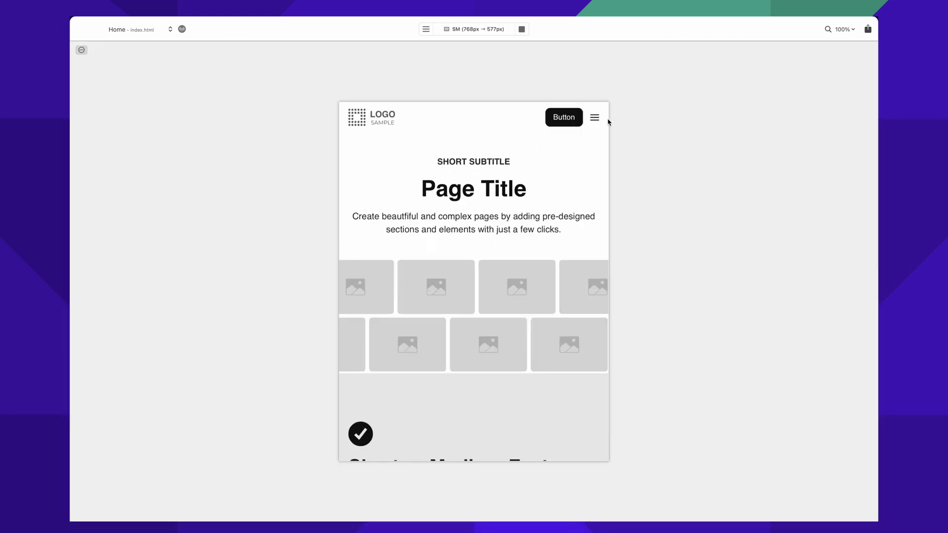
left_click(596, 120)
left_click(596, 120)
key("super+3")
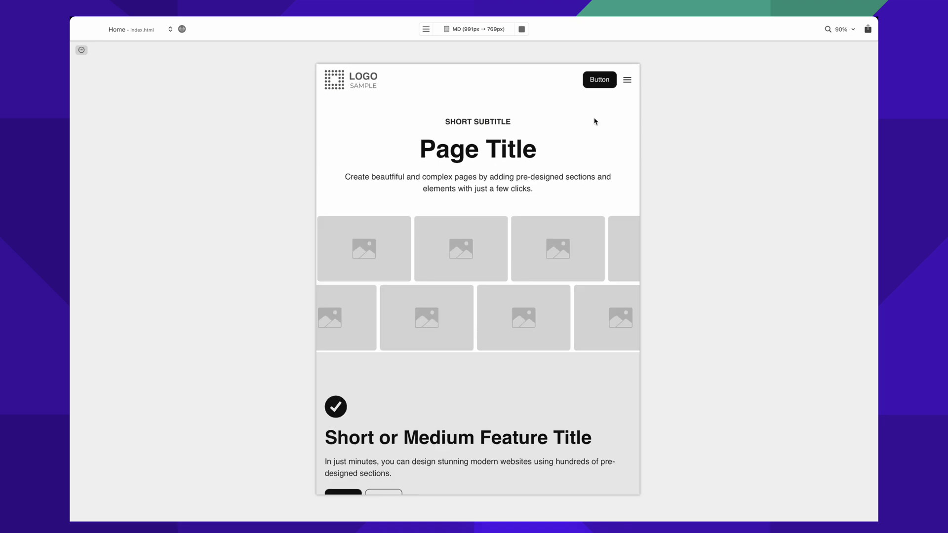
left_click(630, 81)
left_click(631, 80)
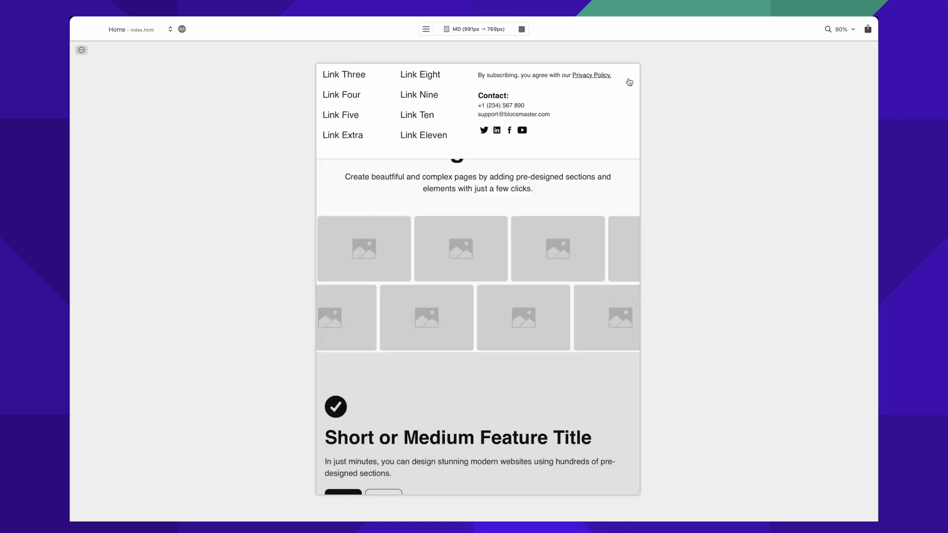
key("super+2")
left_click(521, 29)
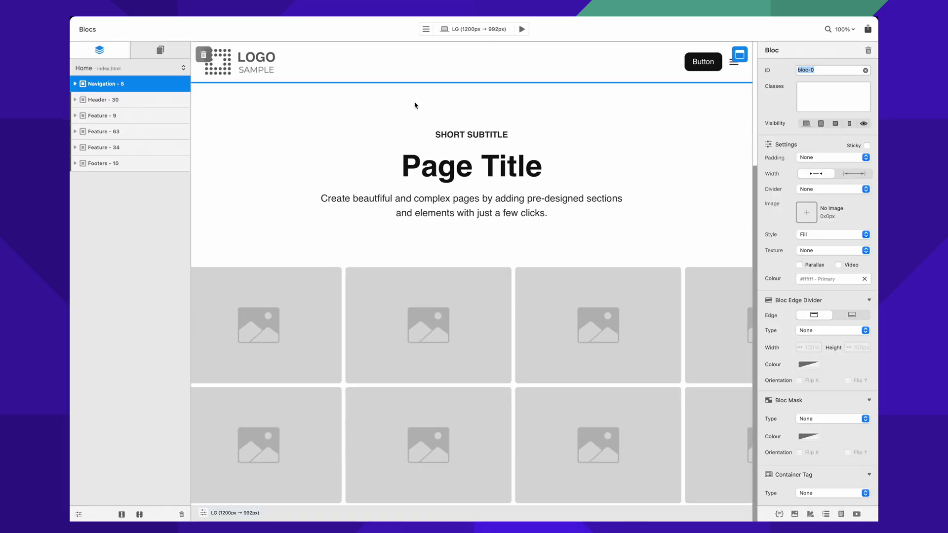
Expand Navigation - 5's layers and select its Nav Bar and OFFCANVAS elements.
left_click(75, 83)
left_click(323, 63)
left_click(329, 76)
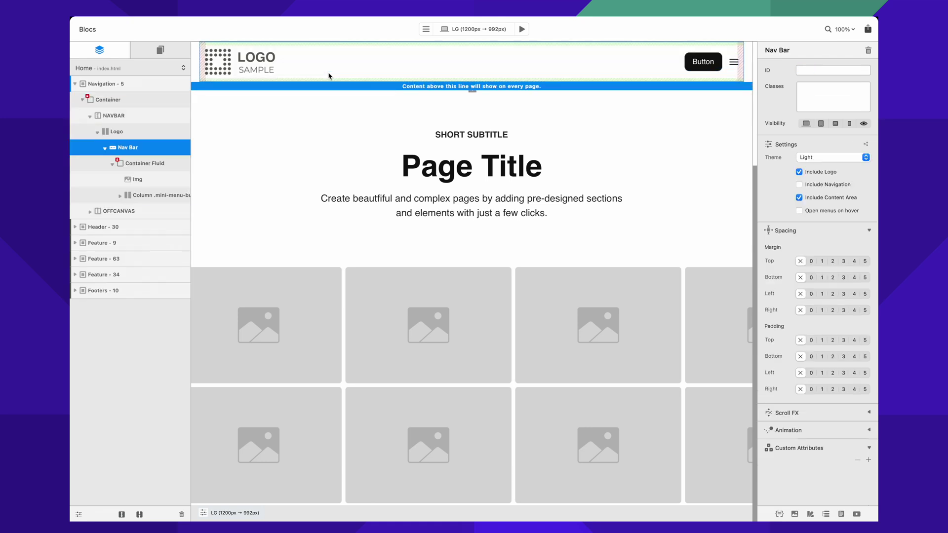
left_click(127, 213)
left_click(90, 117)
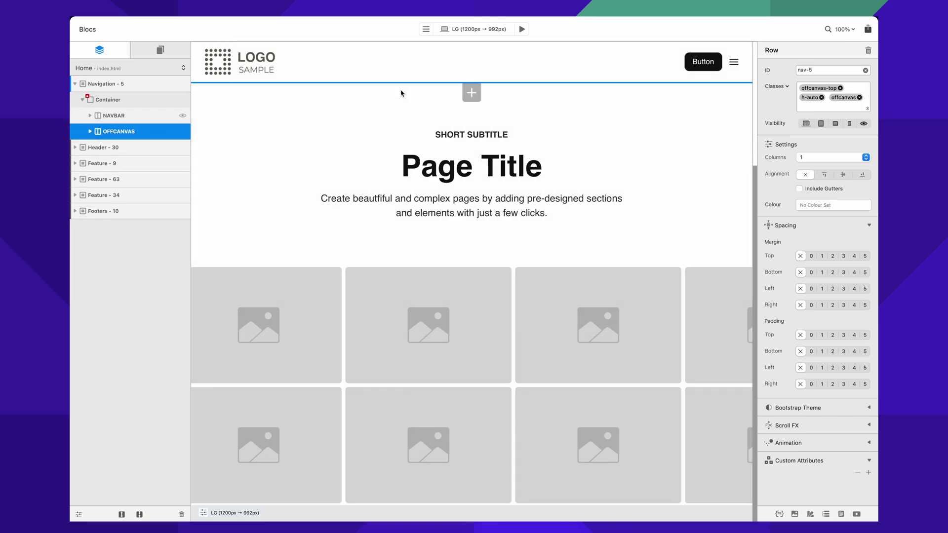
Remove the offcanvas class to reveal the panel, then add offcanvas back to hide it.
left_click(859, 98)
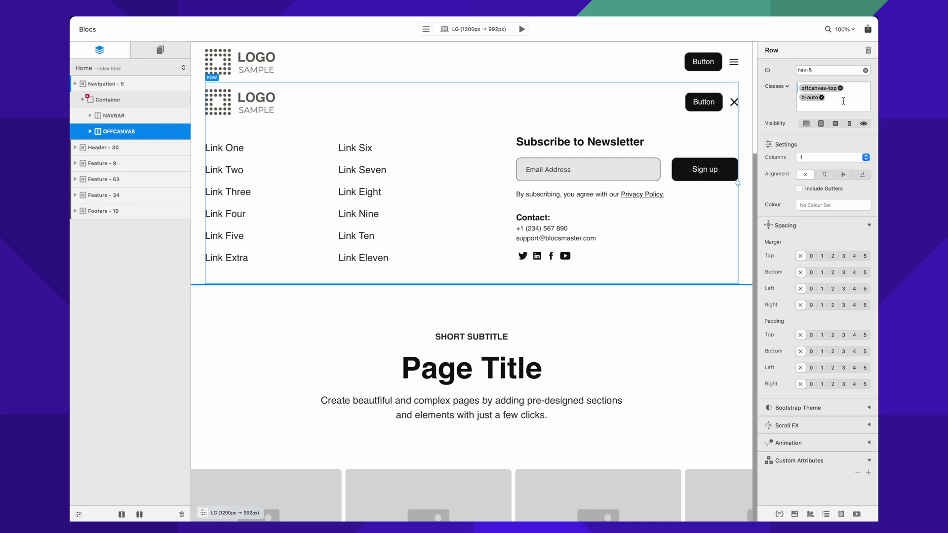
type("off")
left_click(824, 124)
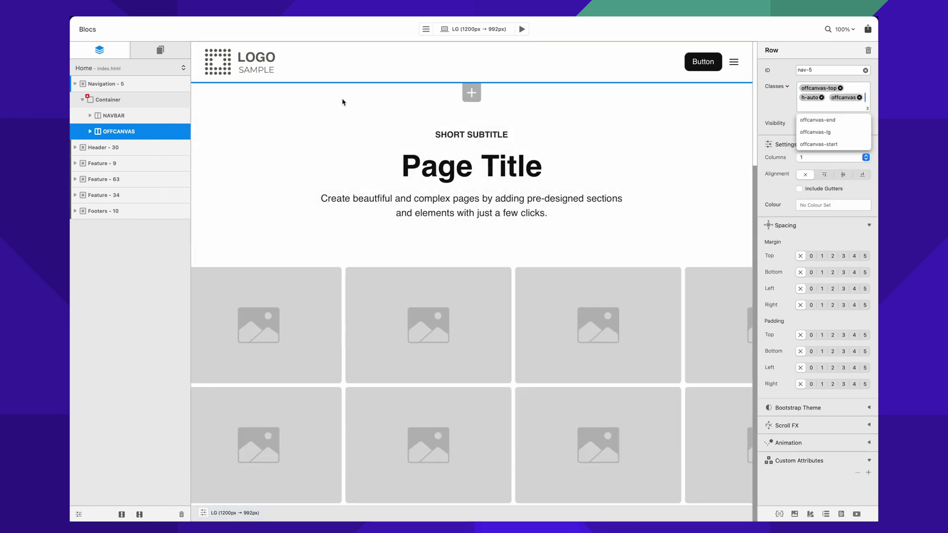
Replace the Navigation - 5 bloc with Navigation - 8 at the top of the page.
left_click(201, 53)
left_click(202, 54)
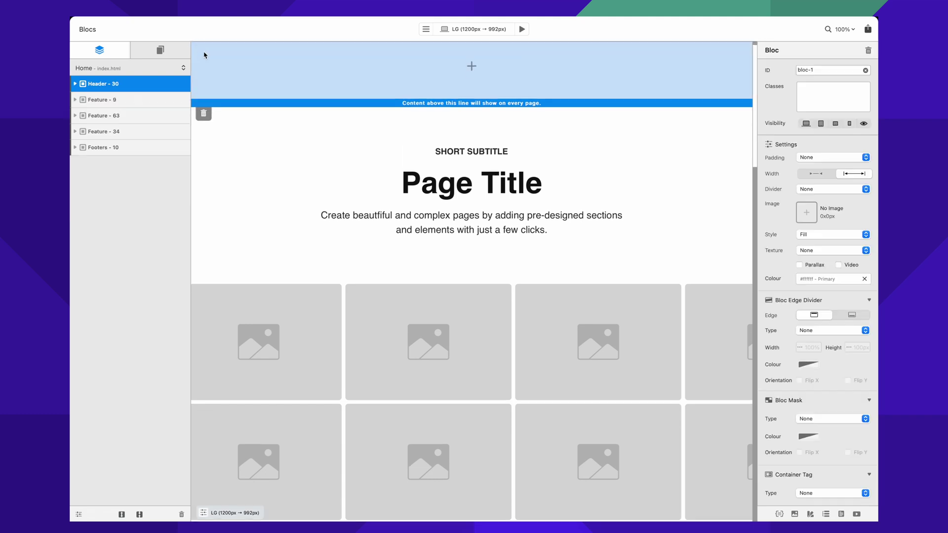
left_click(472, 51)
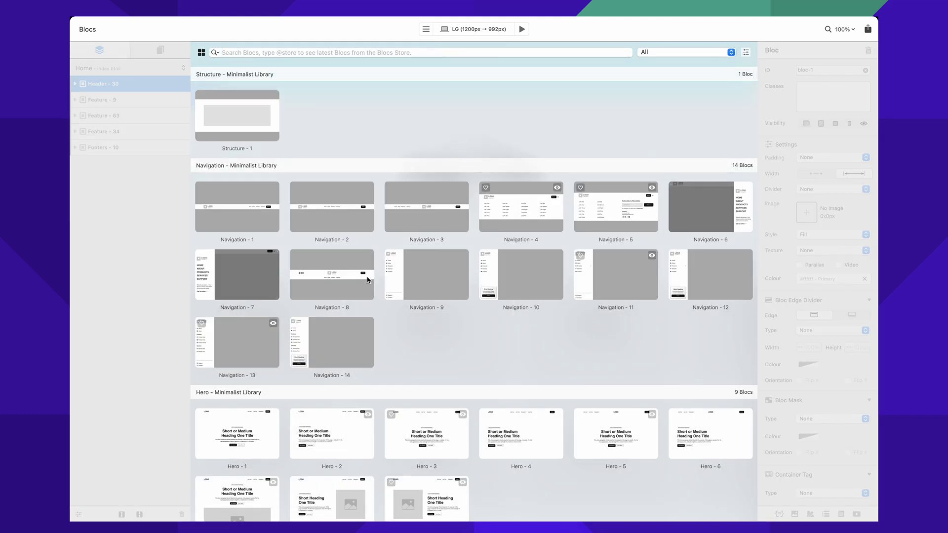
left_click(345, 278)
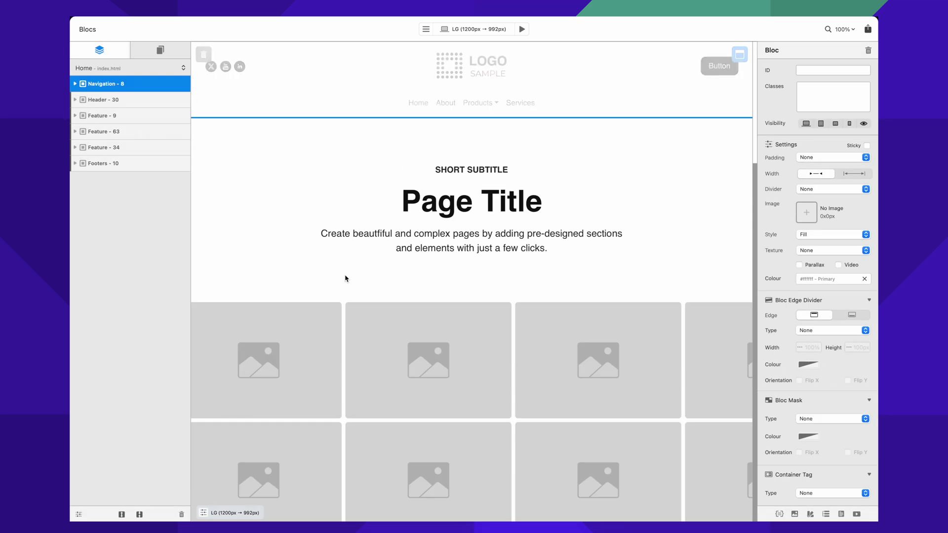
Preview Navigation - 8 at SM, XS and LG widths, toggling its mobile menu, then delete it.
left_click(523, 30)
key("super+4")
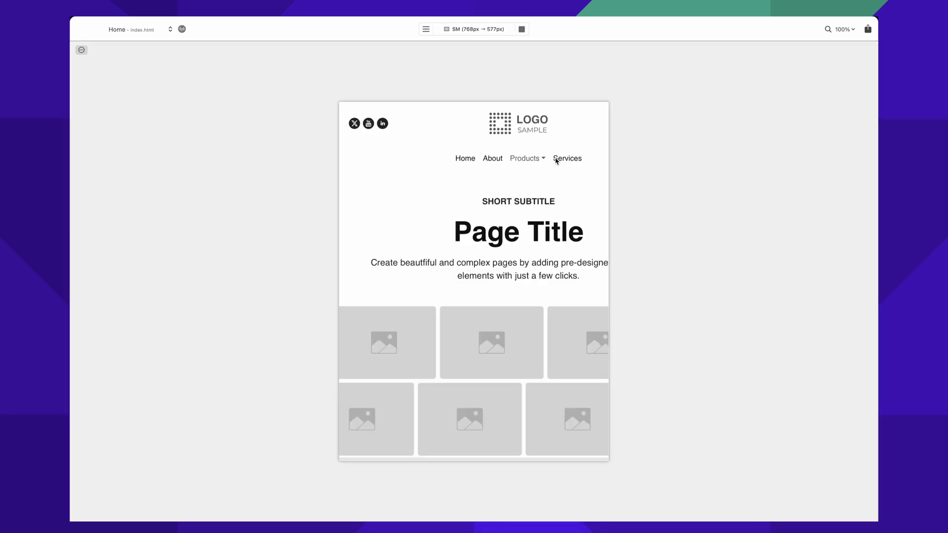
key("super+5")
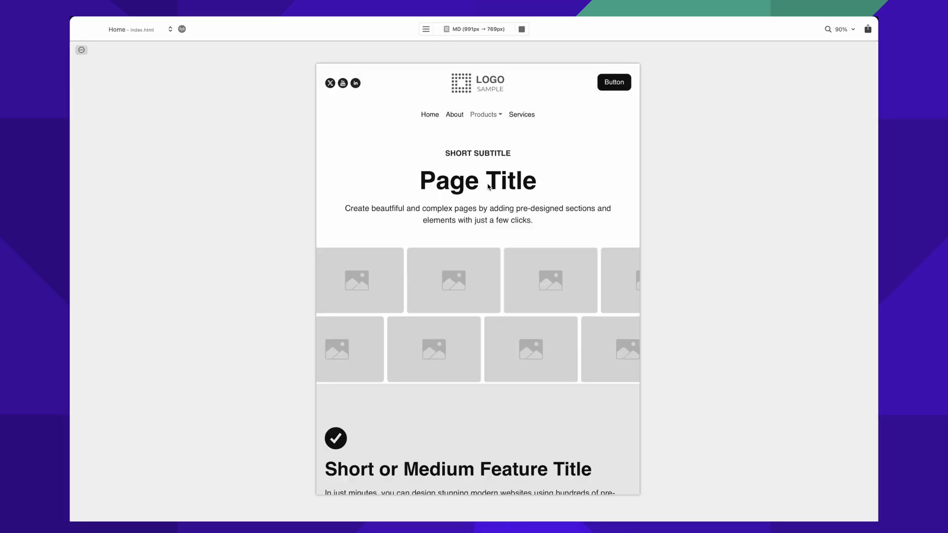
left_click(533, 166)
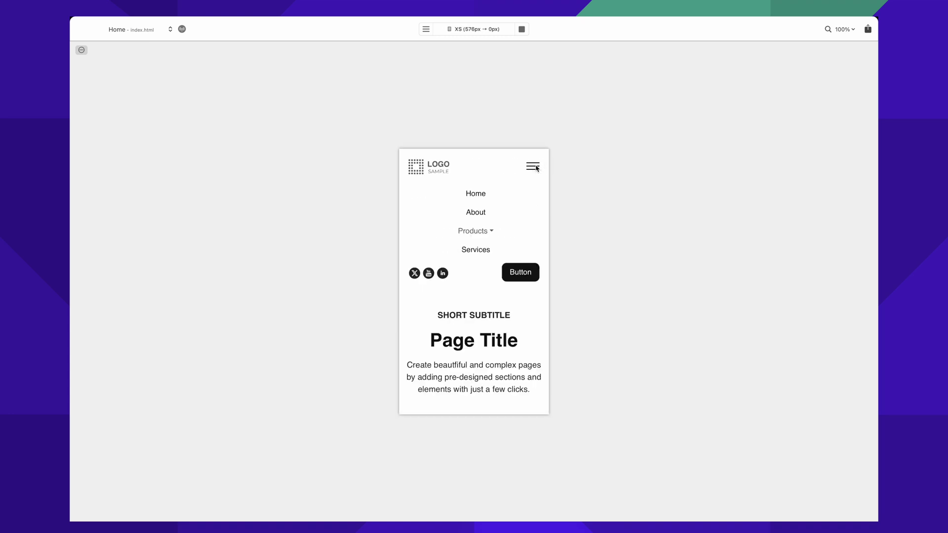
left_click(536, 168)
key("super+2")
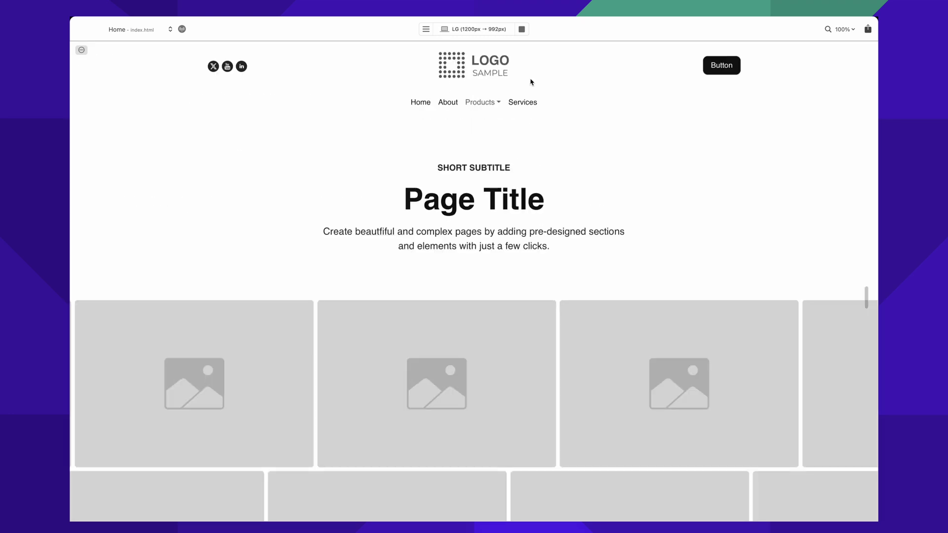
left_click(522, 30)
left_click(204, 54)
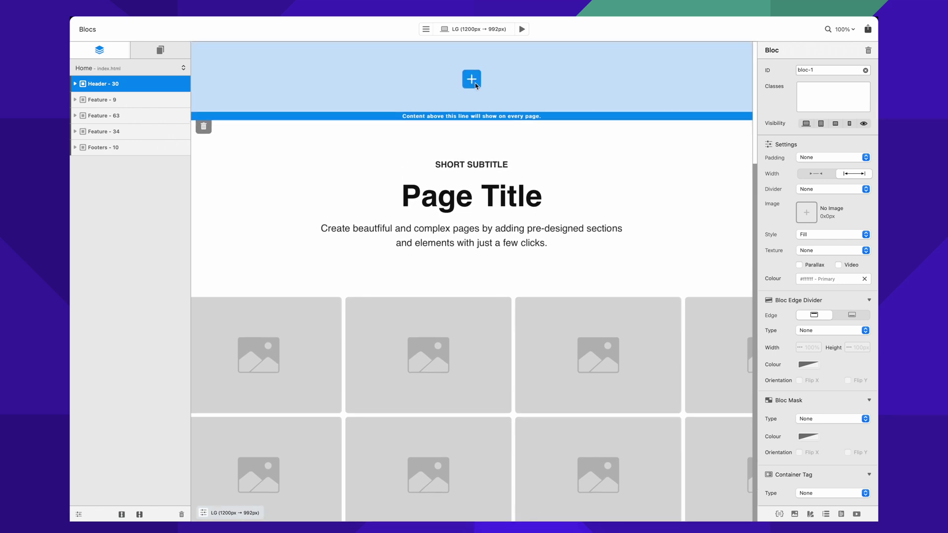
Insert Navigation - 6 at the top and open and close its off-canvas menu in full-width preview.
left_click(475, 84)
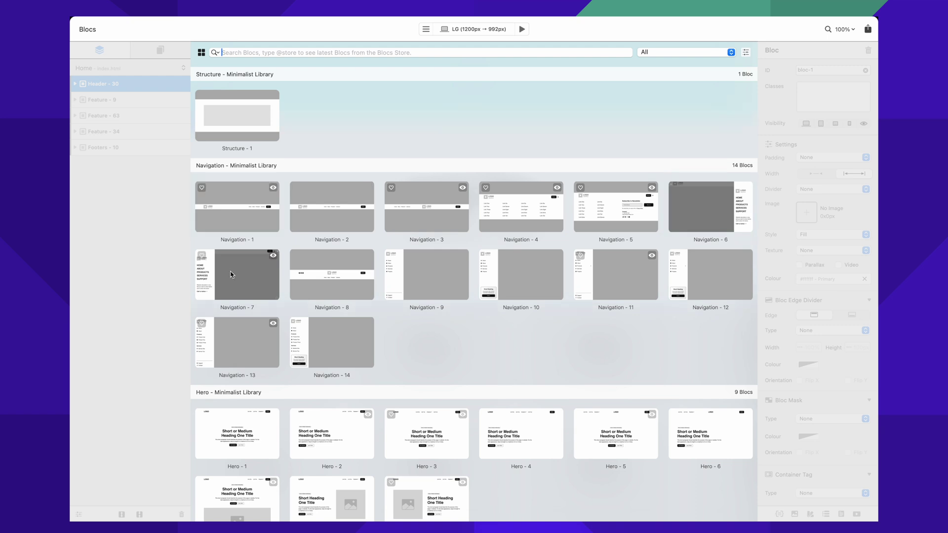
left_click(716, 205)
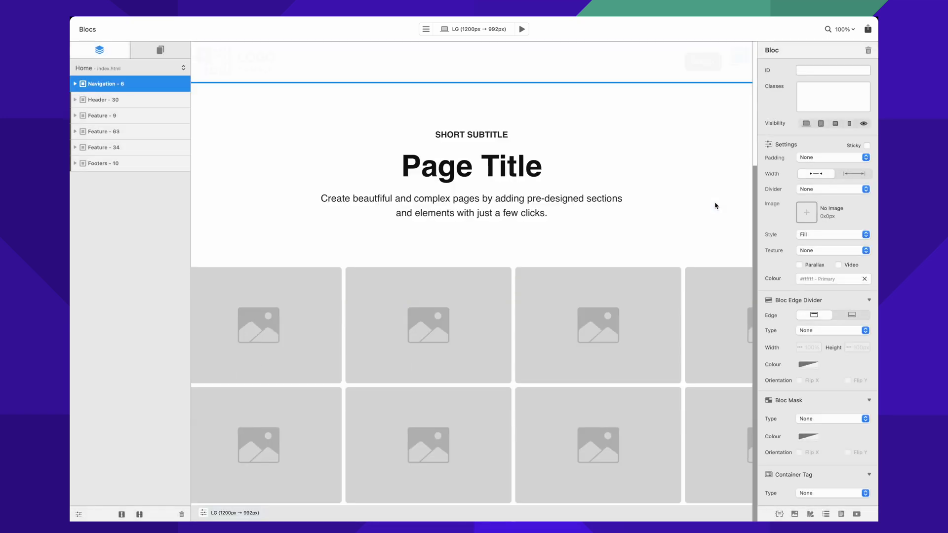
left_click(521, 29)
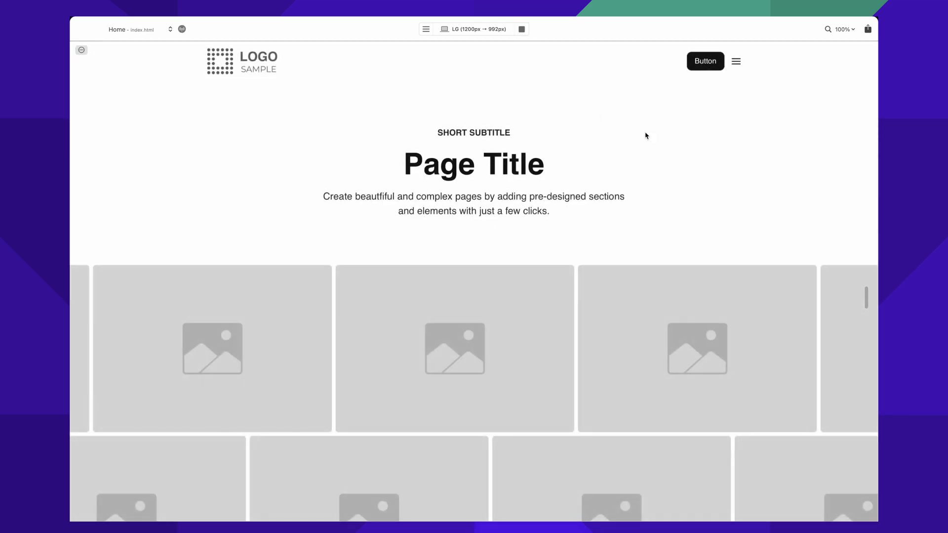
left_click(736, 63)
left_click(736, 63)
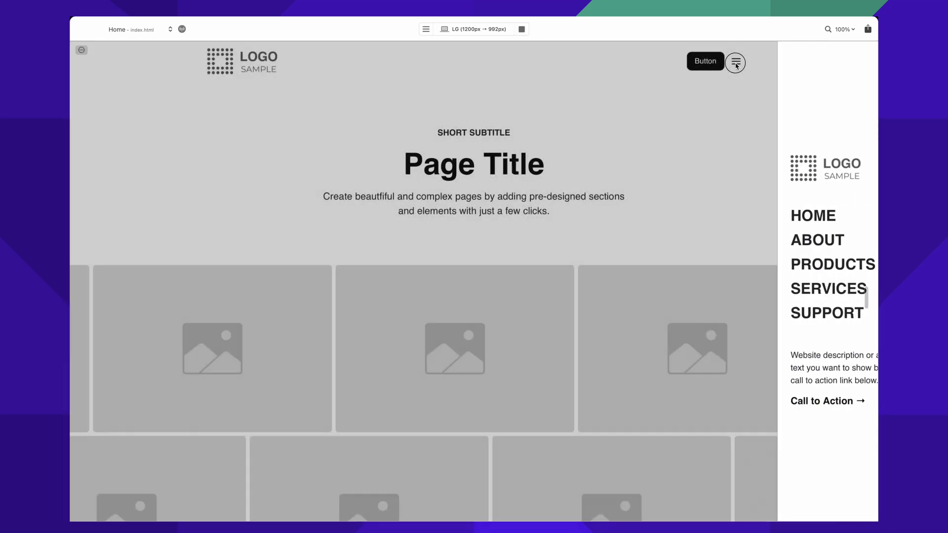
left_click(736, 65)
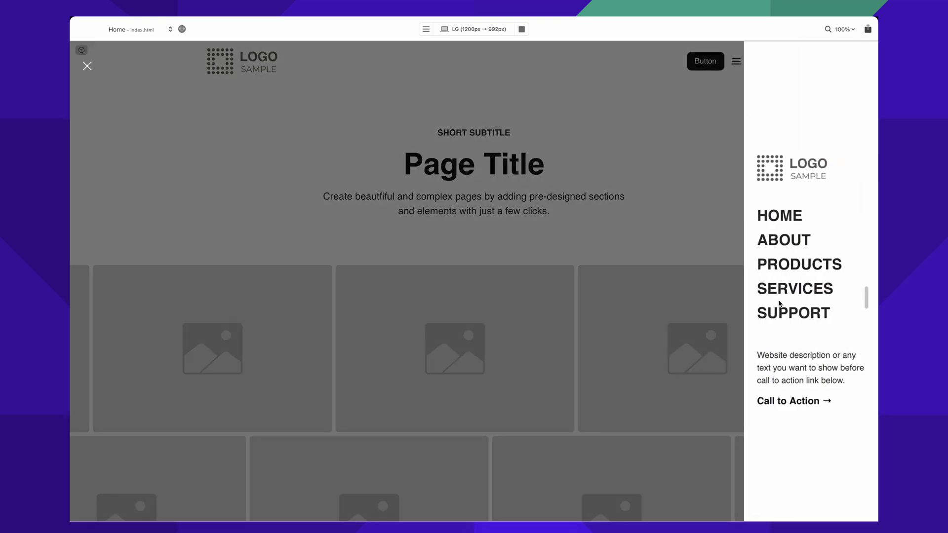
left_click(734, 67)
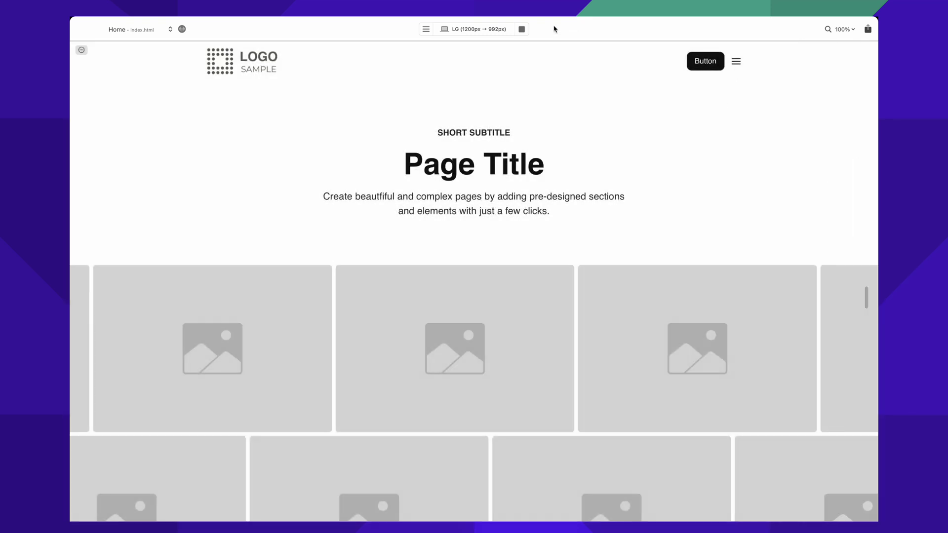
left_click(519, 28)
left_click(521, 29)
Replace the Navigation - 6 bloc with Navigation - 7 at the top of the page.
left_click(520, 29)
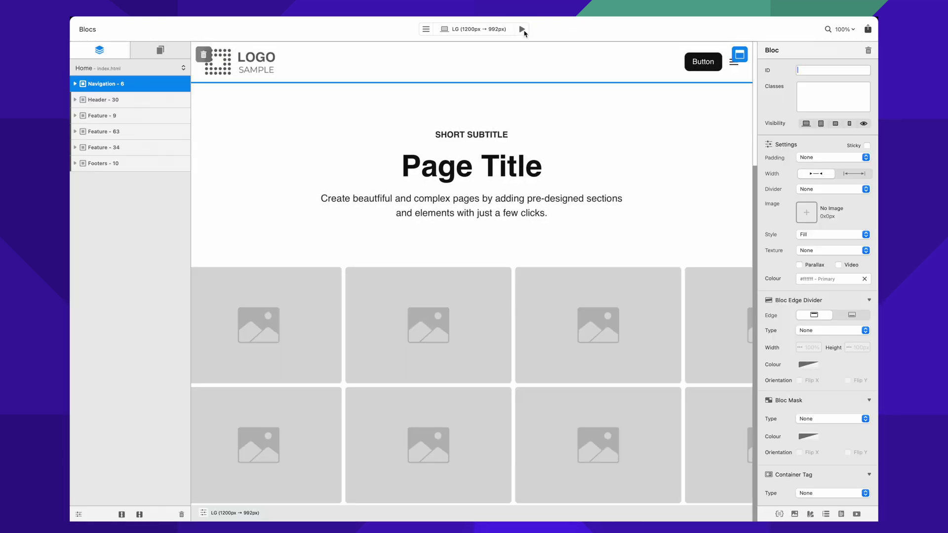
left_click(202, 52)
left_click(472, 52)
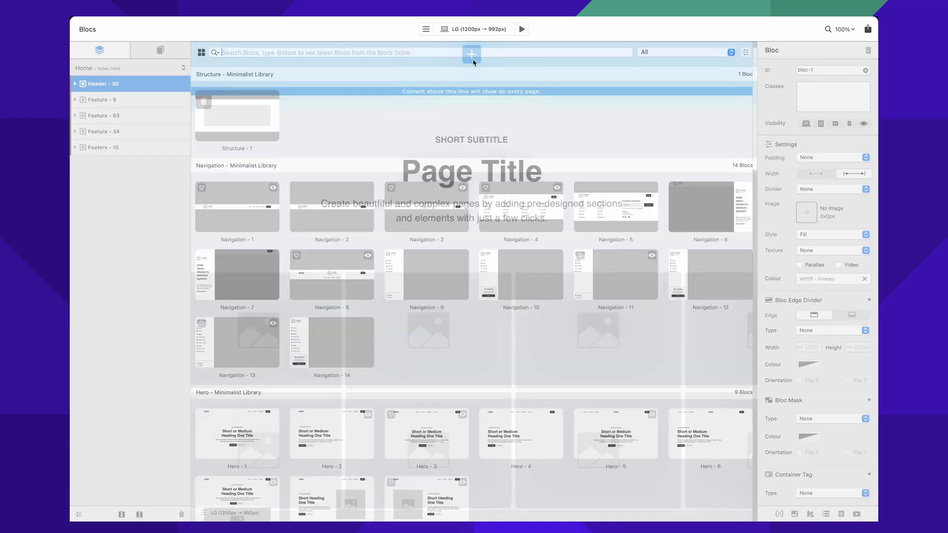
left_click(244, 281)
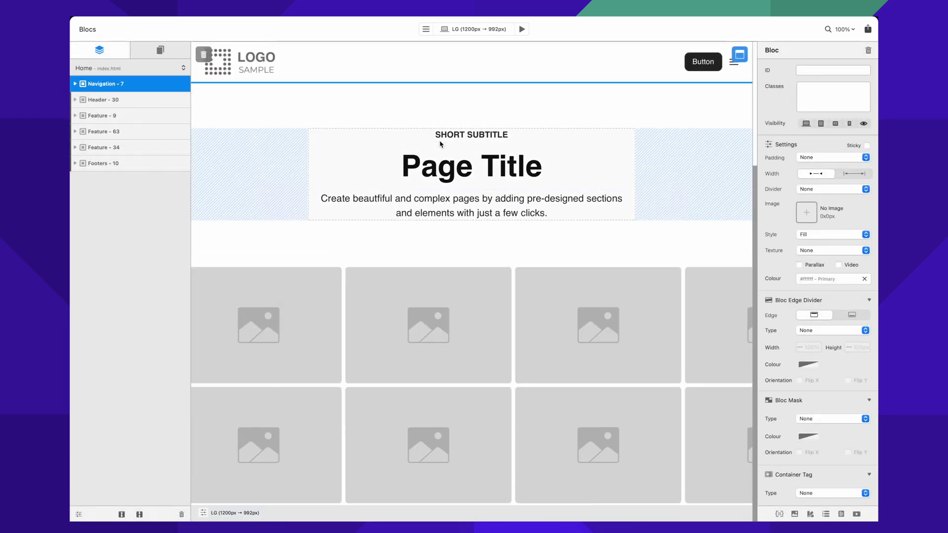
Preview Navigation - 7, opening and closing its slide-in menu at LG, SM and MD widths.
left_click(521, 29)
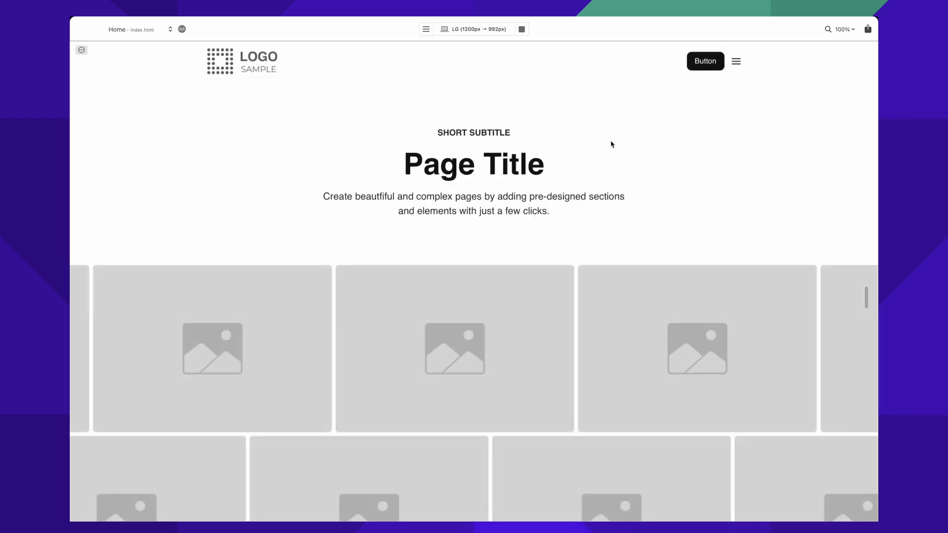
left_click(735, 58)
left_click(736, 61)
left_click(736, 62)
left_click(736, 63)
key("super+3")
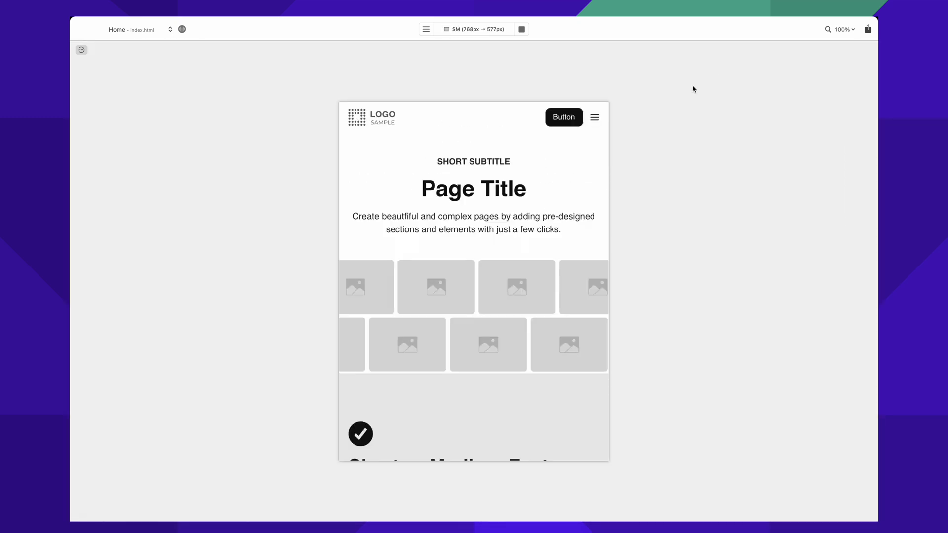
left_click(595, 117)
left_click(596, 117)
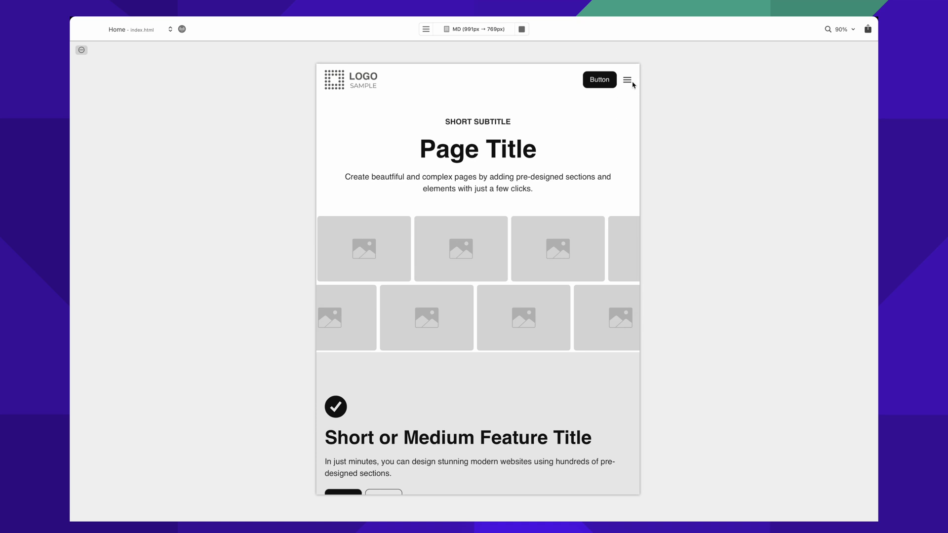
left_click(627, 80)
left_click(628, 80)
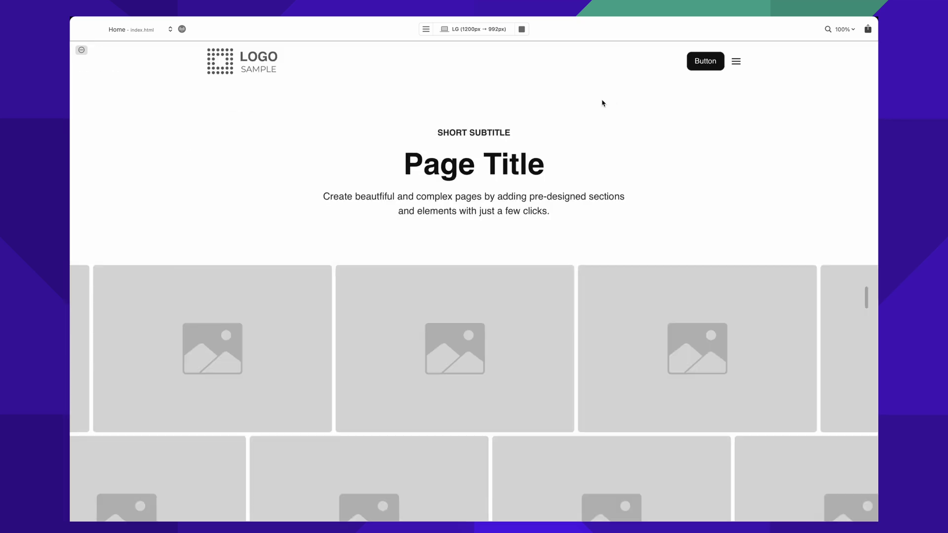
left_click(521, 29)
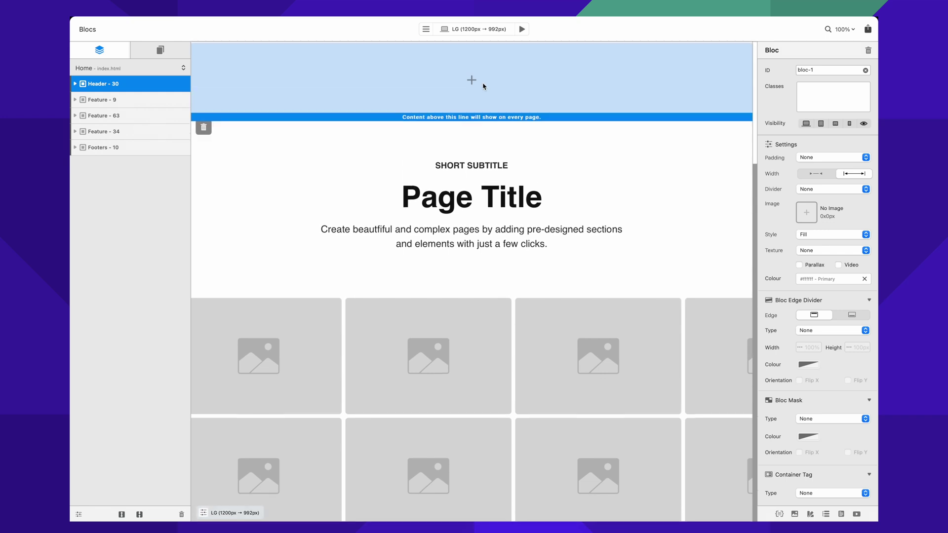
Insert the Navigation - 12 sidebar bloc from the Minimalist Library above Header 30.
left_click(466, 79)
scroll(518, 222, "down", 3)
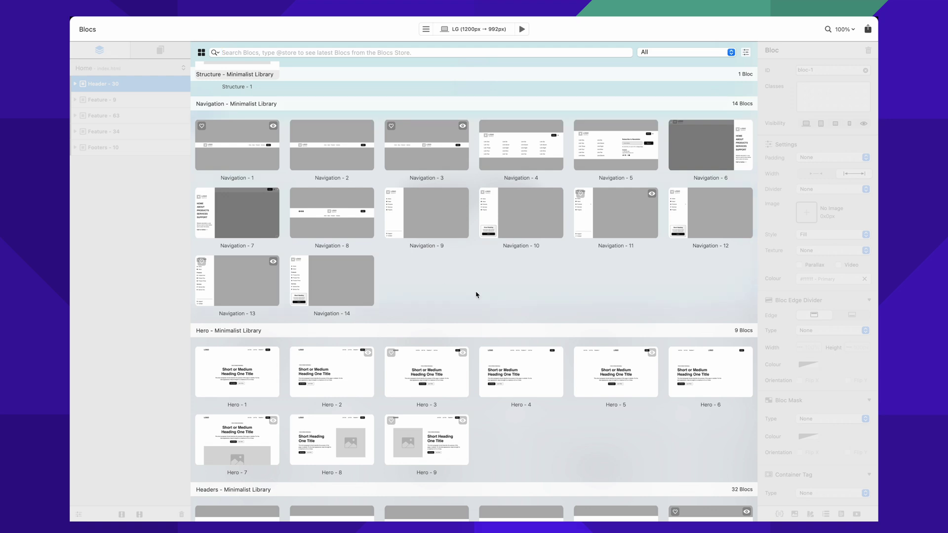
left_click(698, 209)
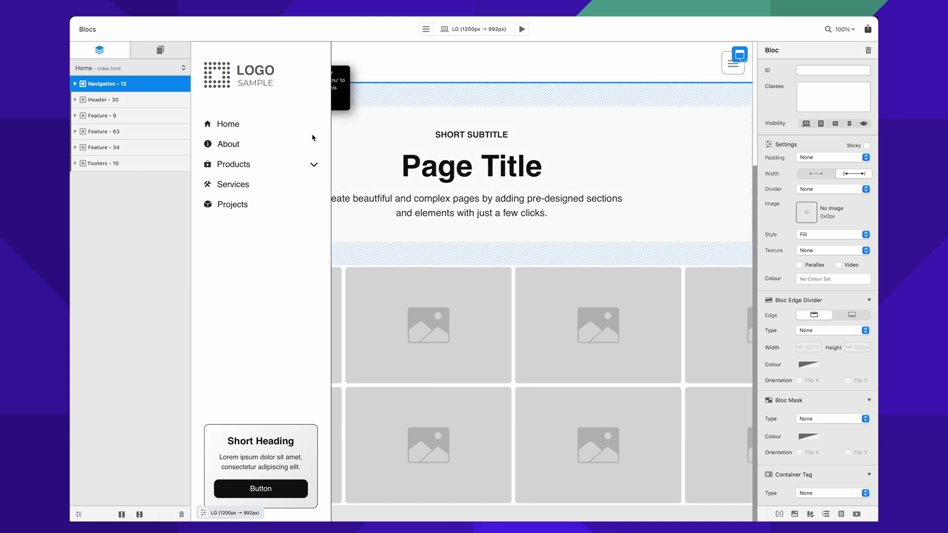
Expand Navigation - 12 and its Container, inspect LOGO + TOGGLE and SIDEBAR, and hide the sidebar.
left_click(75, 84)
left_click(82, 100)
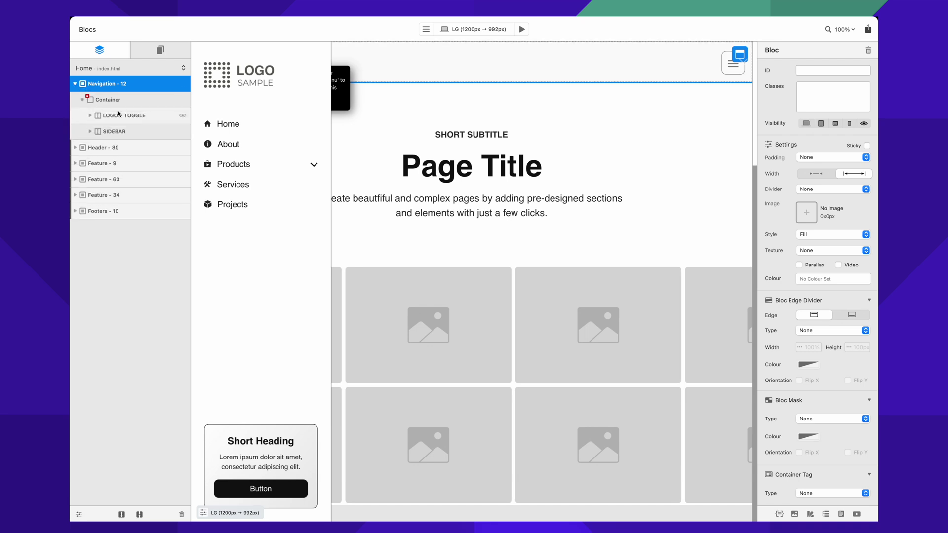
left_click(124, 115)
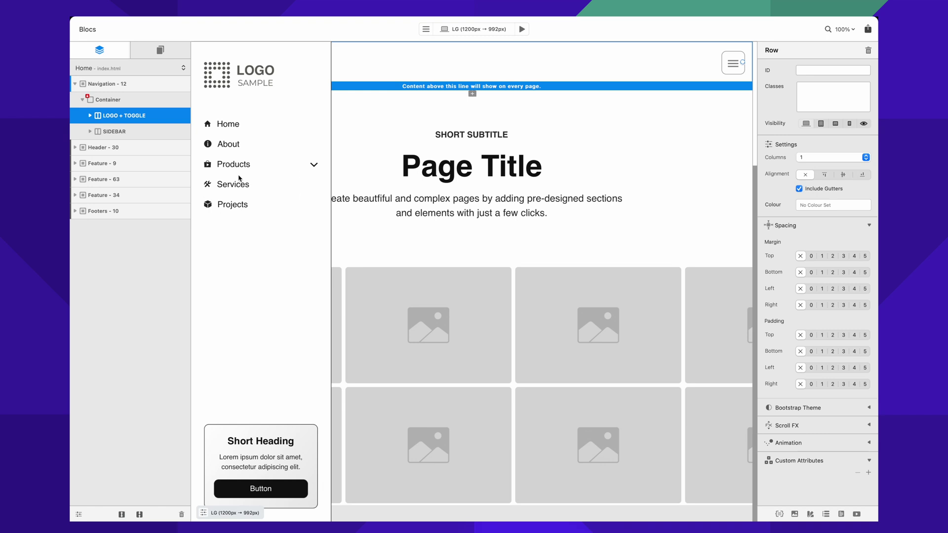
left_click(138, 133)
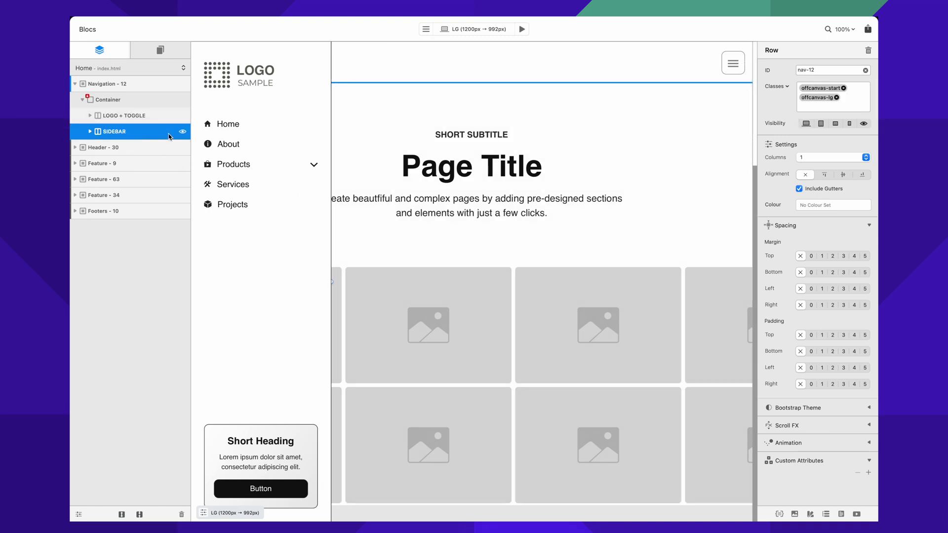
left_click(183, 132)
left_click(139, 83)
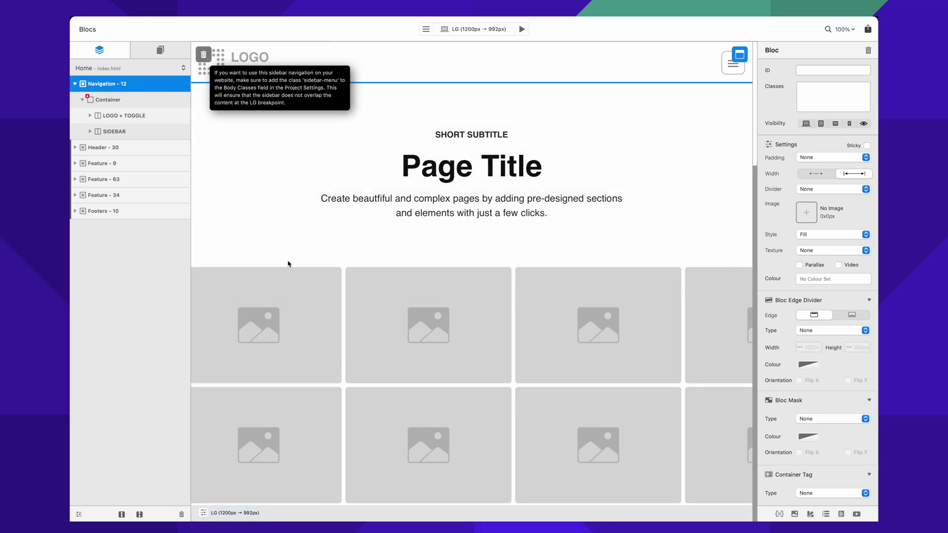
Unhide the sidebar on the canvas and add the 'sidebar-menu' body class in Project Settings.
left_click(183, 132)
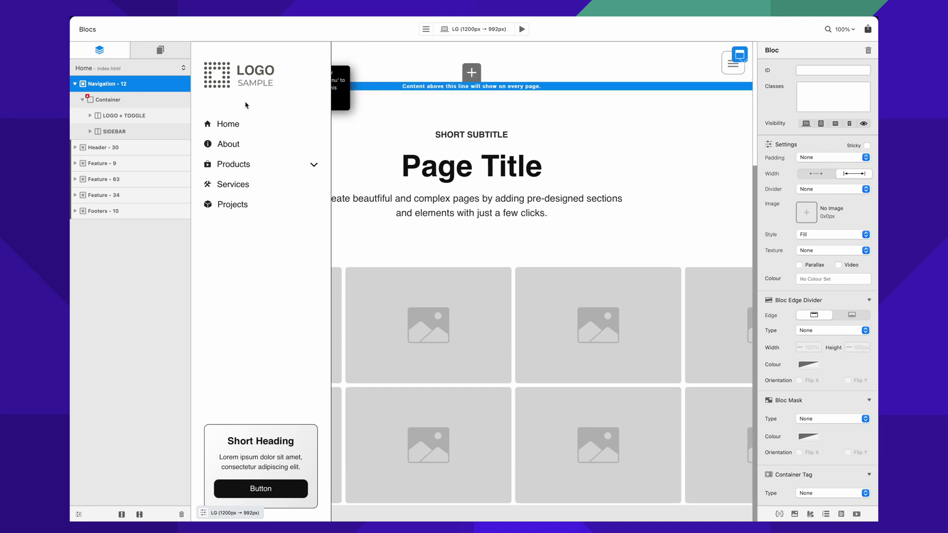
left_click(91, 31)
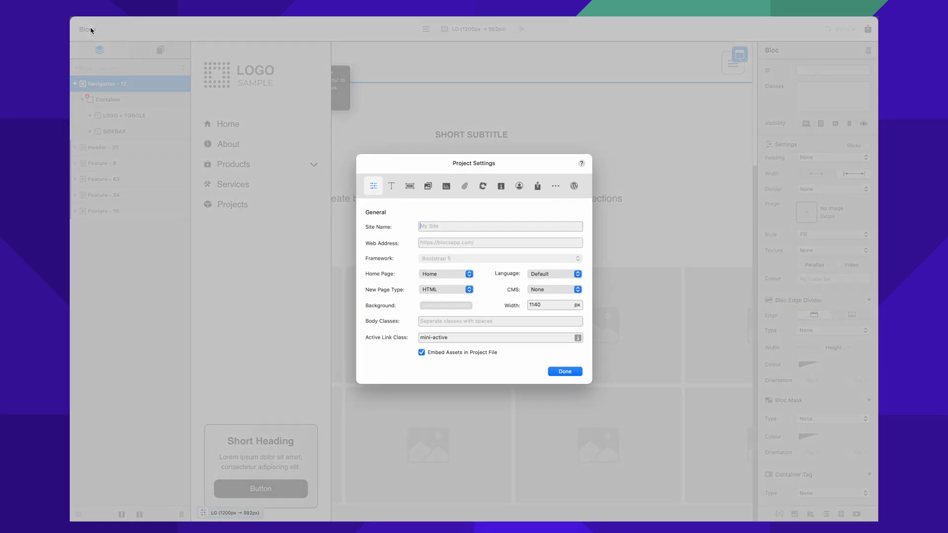
left_click(446, 321)
type("sidebar-menu")
left_click(572, 373)
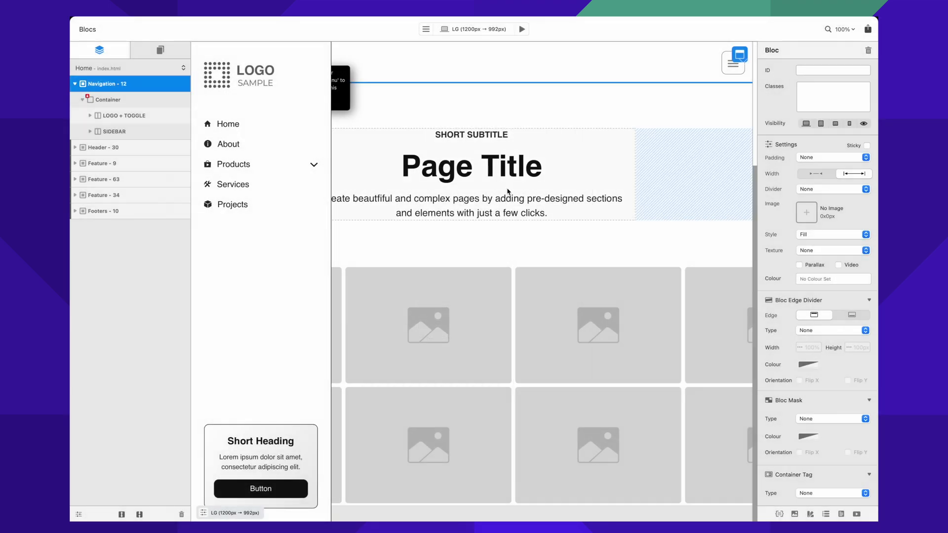
Preview the page and scroll up and down beside the fixed Navigation 12 sidebar.
left_click(522, 29)
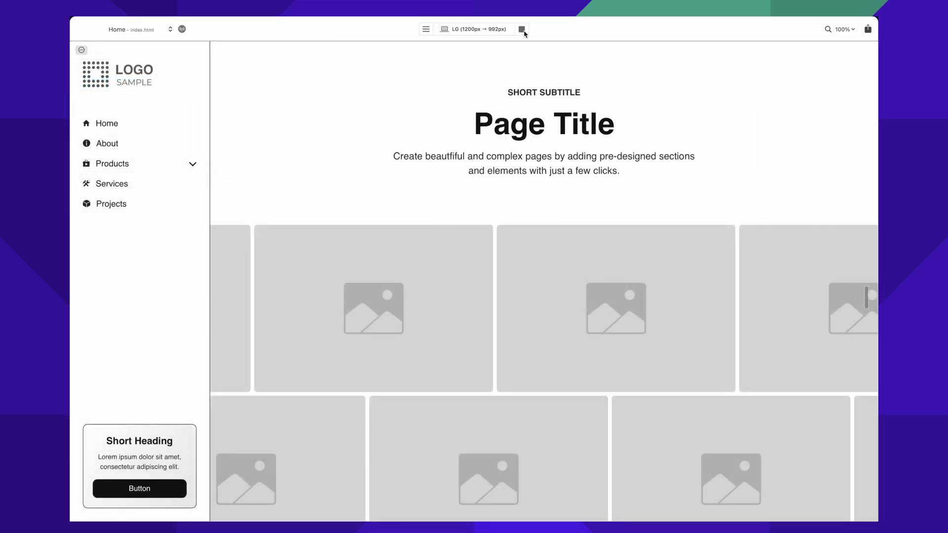
scroll(530, 192, "down", 10)
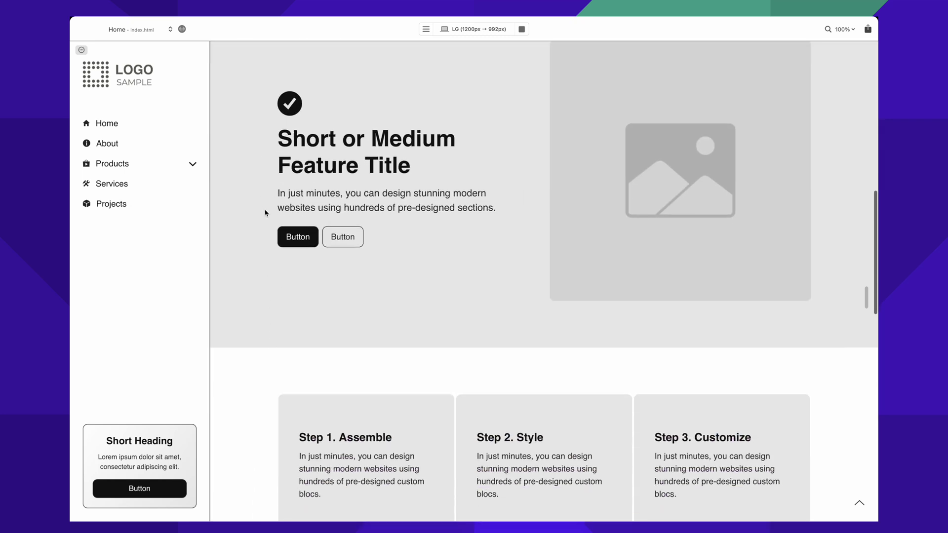
scroll(374, 289, "down", 4)
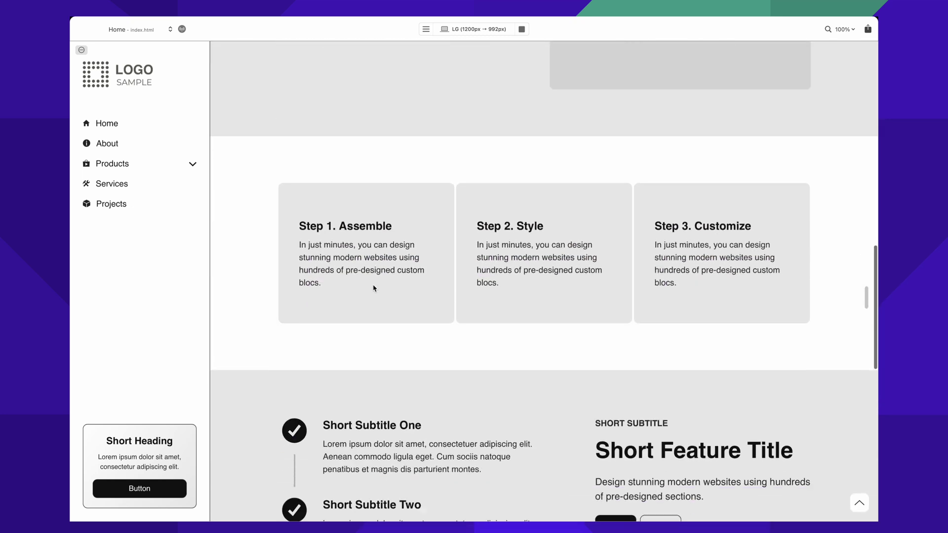
scroll(374, 289, "up", 2)
scroll(374, 289, "down", 4)
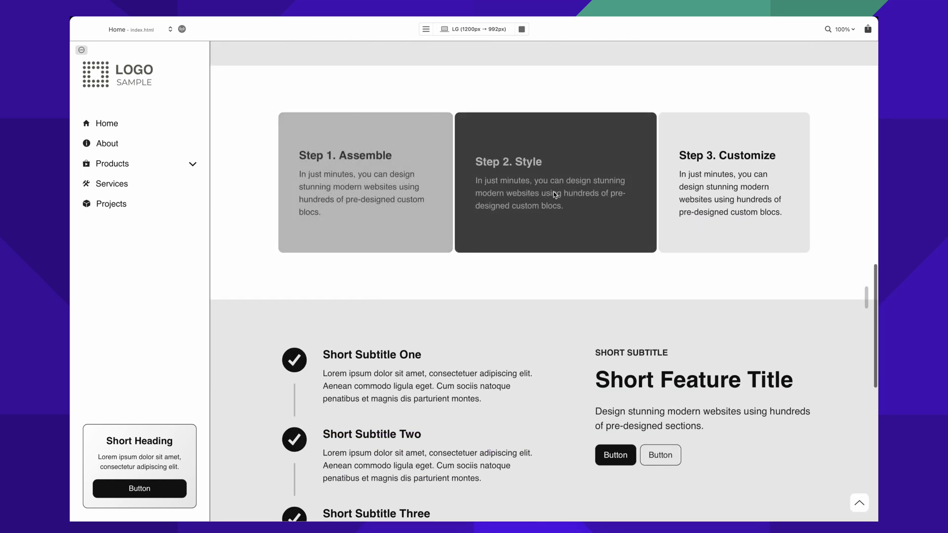
scroll(527, 309, "down", 8)
scroll(527, 310, "up", 2)
scroll(527, 310, "up", 7)
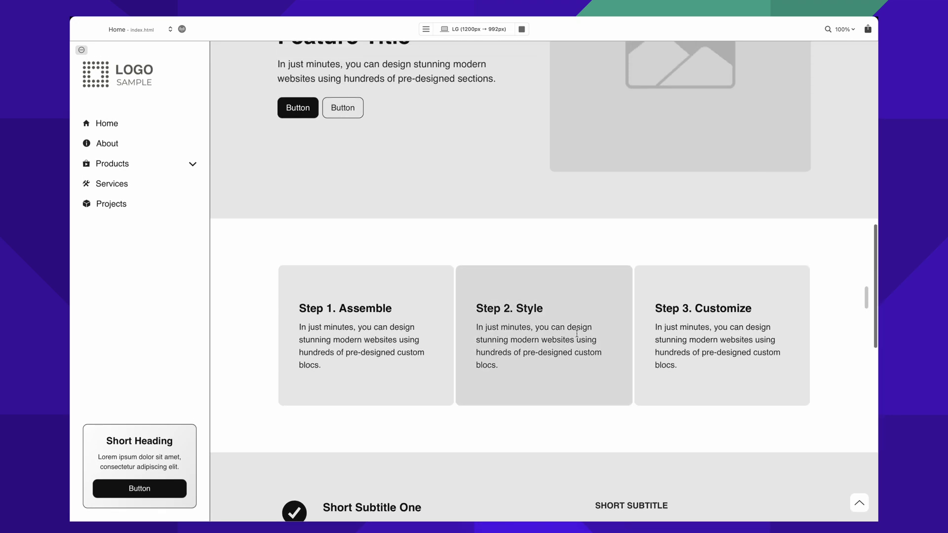
Narrow the preview until the sidebar collapses, then open and close the navigation drawer.
left_click_drag(865, 298, 670, 307)
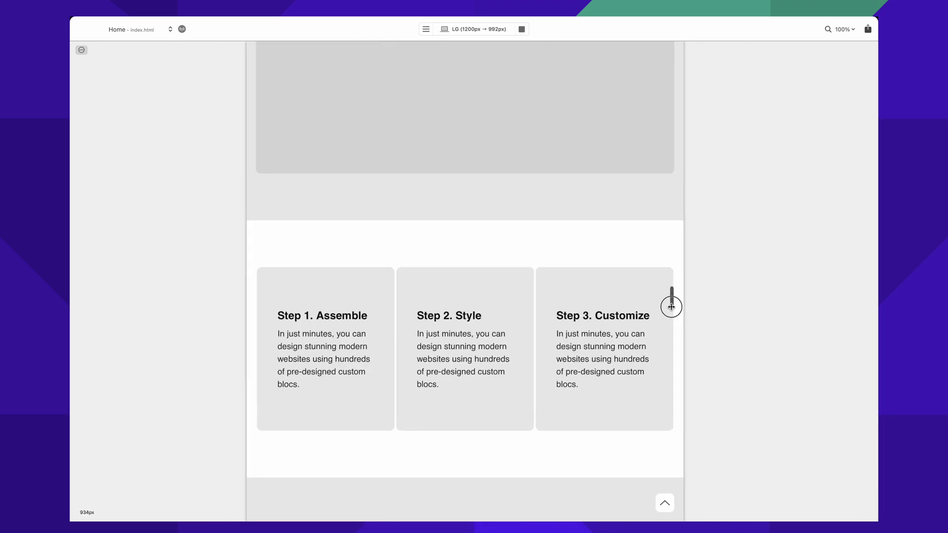
scroll(620, 222, "up", 15)
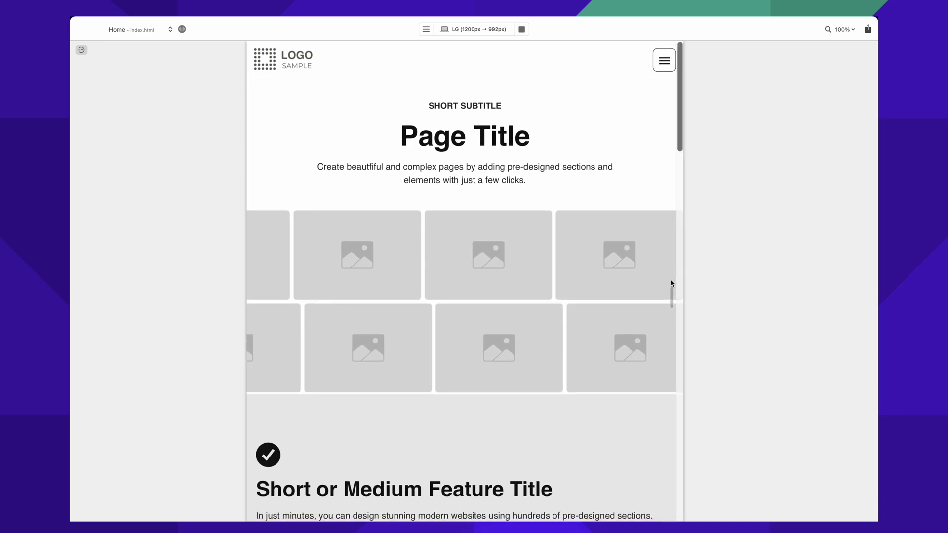
mouse_move(669, 294)
left_mouse_down()
mouse_move(732, 288)
mouse_move(668, 283)
mouse_move(733, 279)
mouse_move(673, 289)
left_mouse_up()
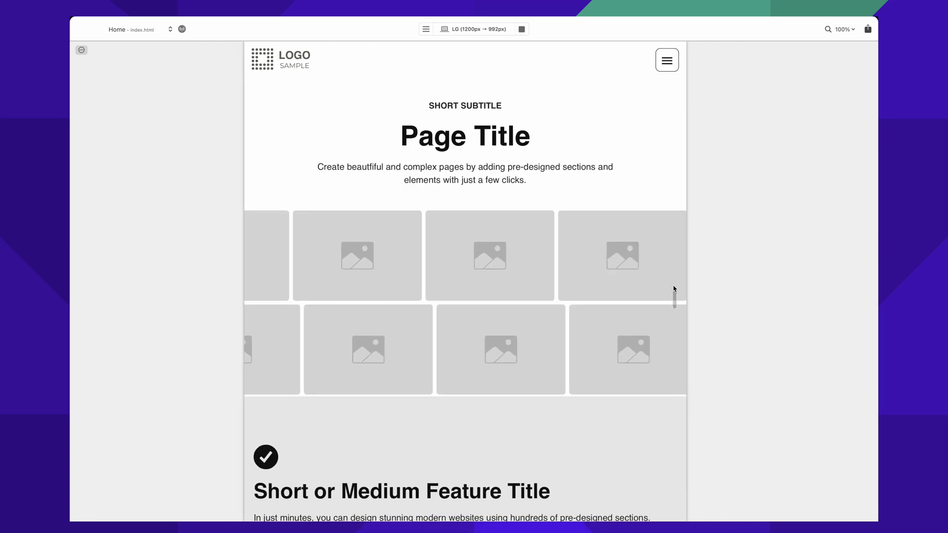
left_click(667, 61)
left_click(667, 60)
left_click(667, 60)
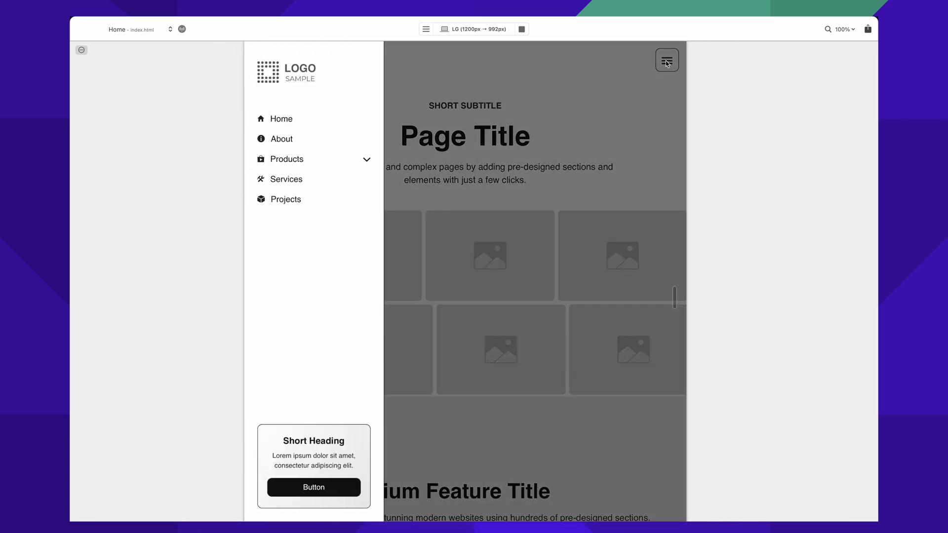
left_click(667, 60)
left_click(666, 60)
left_click(666, 60)
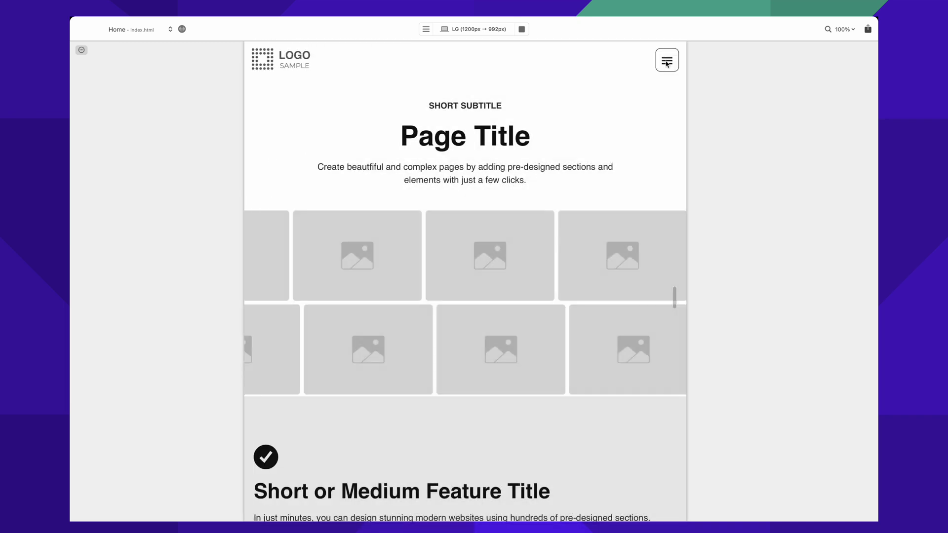
Narrow the preview to phone width and open and close the navigation drawer there.
left_click_drag(677, 290, 560, 285)
left_click(664, 64)
left_click(665, 66)
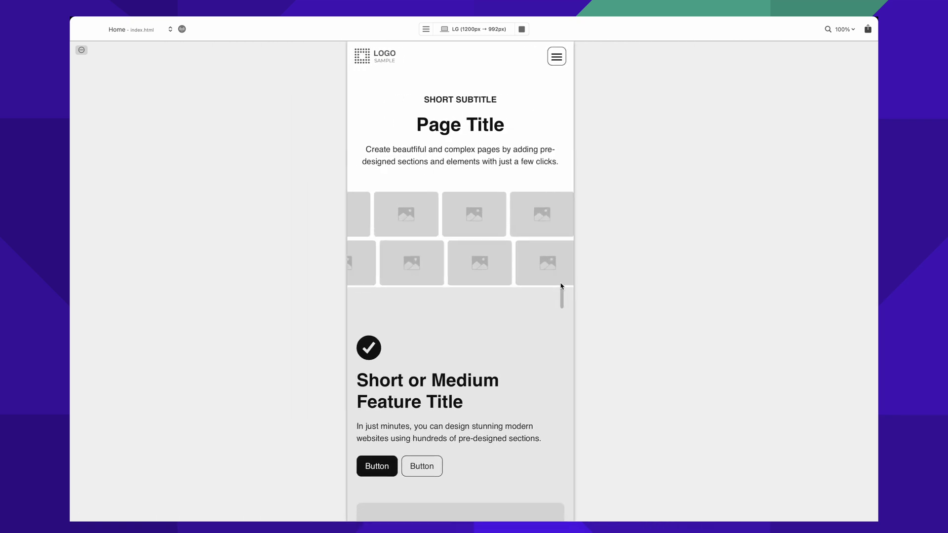
left_click(551, 63)
left_click(556, 58)
Widen back to desktop, expand and collapse the Products submenu, and exit preview.
left_click_drag(562, 295, 866, 297)
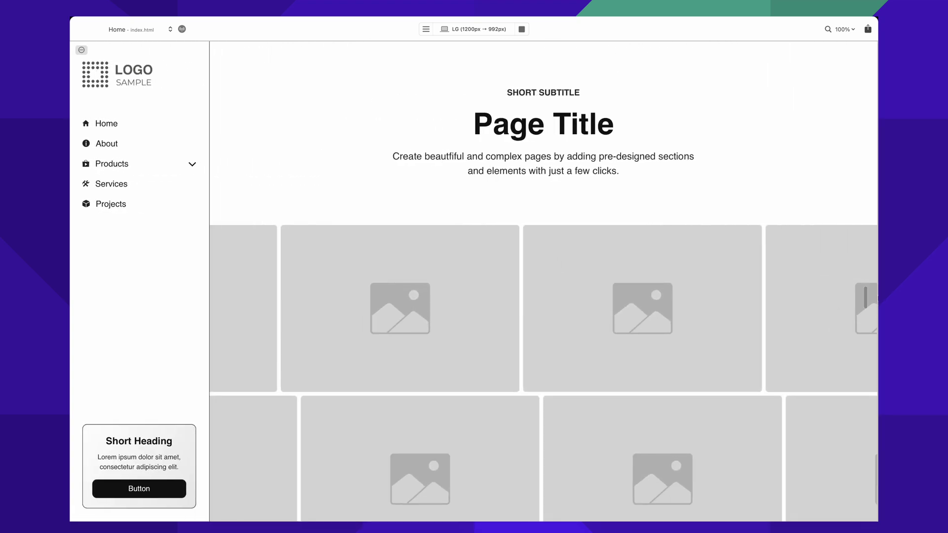
left_click(143, 164)
left_click(148, 164)
left_click(521, 30)
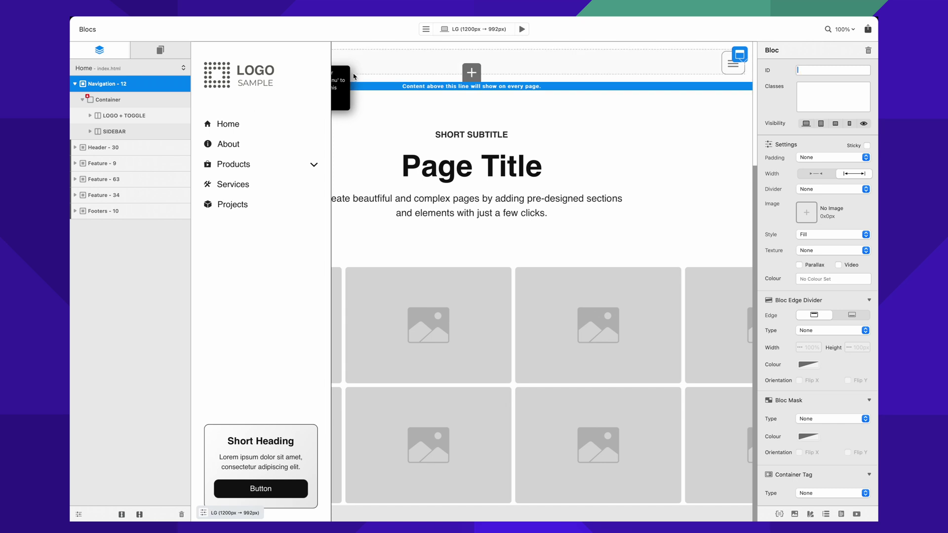
Delete the Navigation - 12 bloc and insert Navigation - 13 in its place.
left_click(868, 49)
left_click(472, 77)
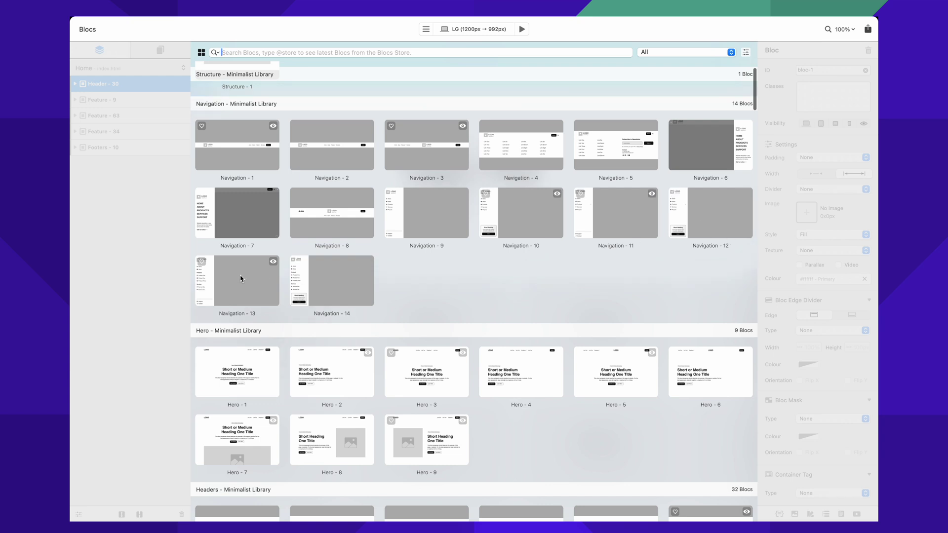
left_click(273, 284)
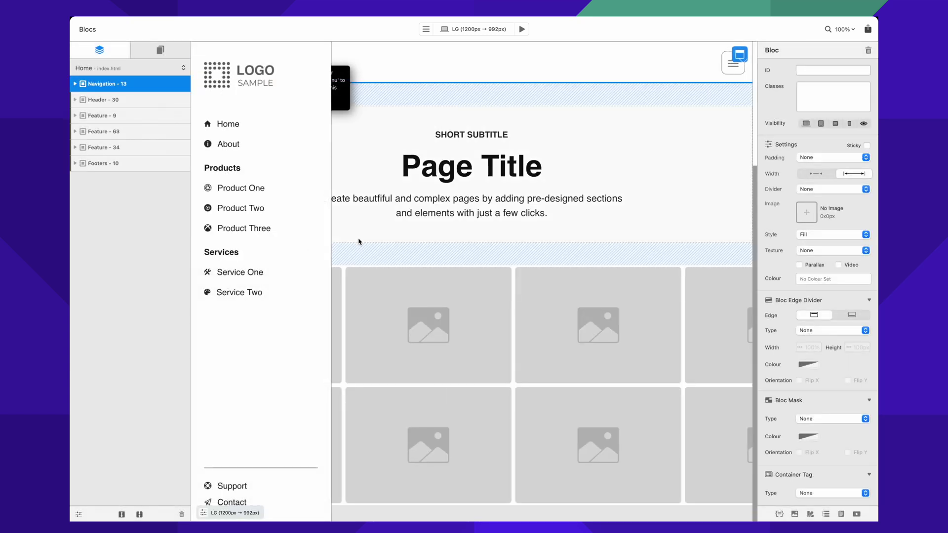
Check that Project Settings still lists the 'sidebar-menu' body class.
key("super+shift+comma")
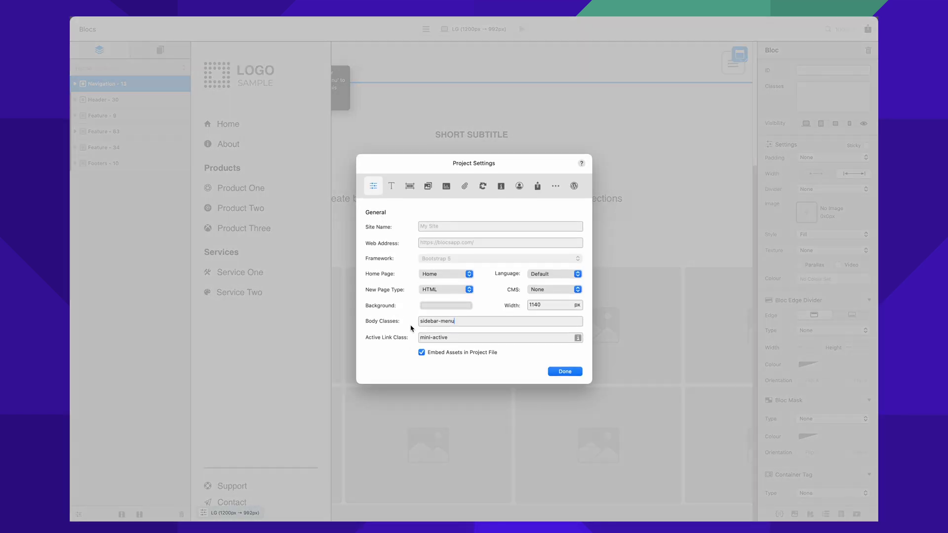
left_click_drag(465, 321, 412, 324)
left_click(559, 372)
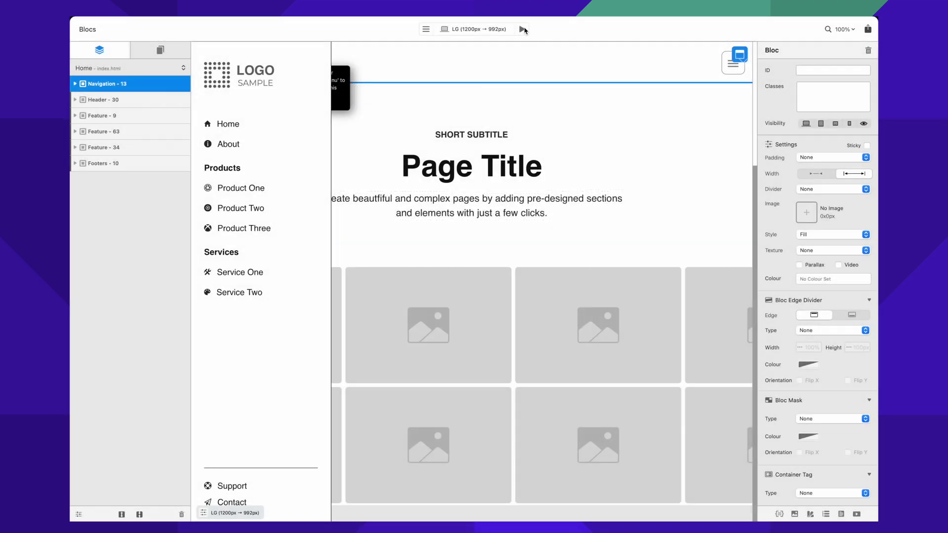
Preview the Navigation - 13 page, scroll it, and narrow the preview to about 1083px.
left_click(522, 29)
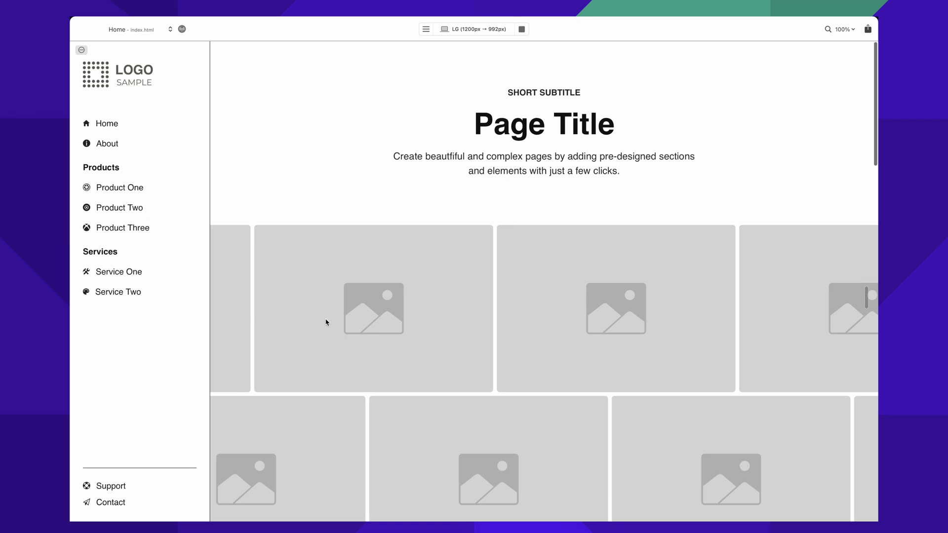
scroll(326, 321, "down", 8)
scroll(326, 321, "down", 8)
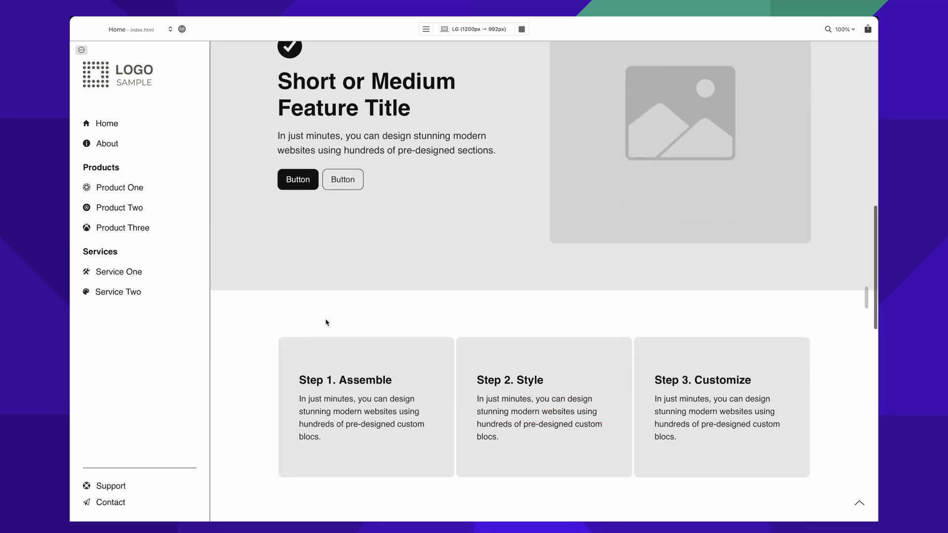
scroll(326, 322, "up", 7)
left_click_drag(869, 300, 679, 299)
scroll(627, 261, "up", 6)
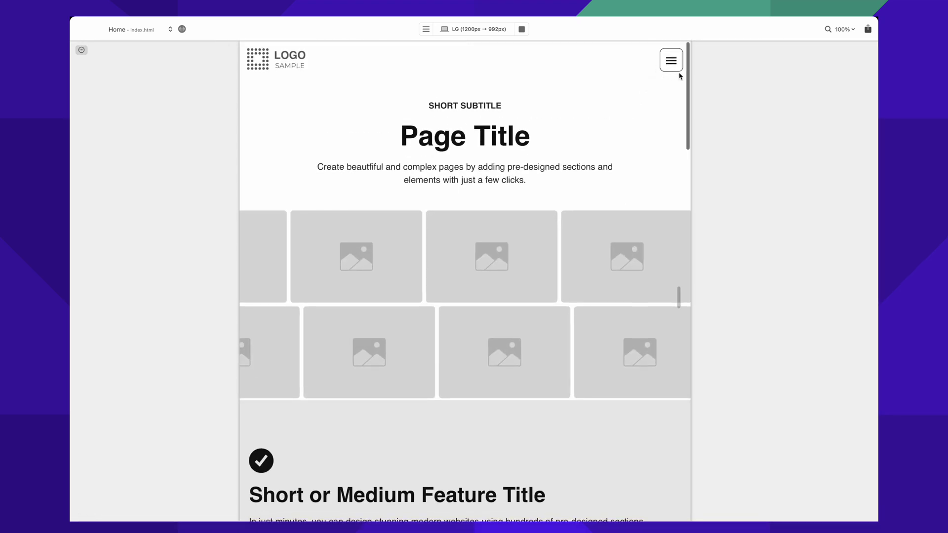
Toggle the slide-out navigation menu open and closed several times, then exit preview.
left_click(670, 63)
left_click(670, 63)
left_click(671, 63)
left_click(671, 61)
left_click(670, 62)
left_click(671, 61)
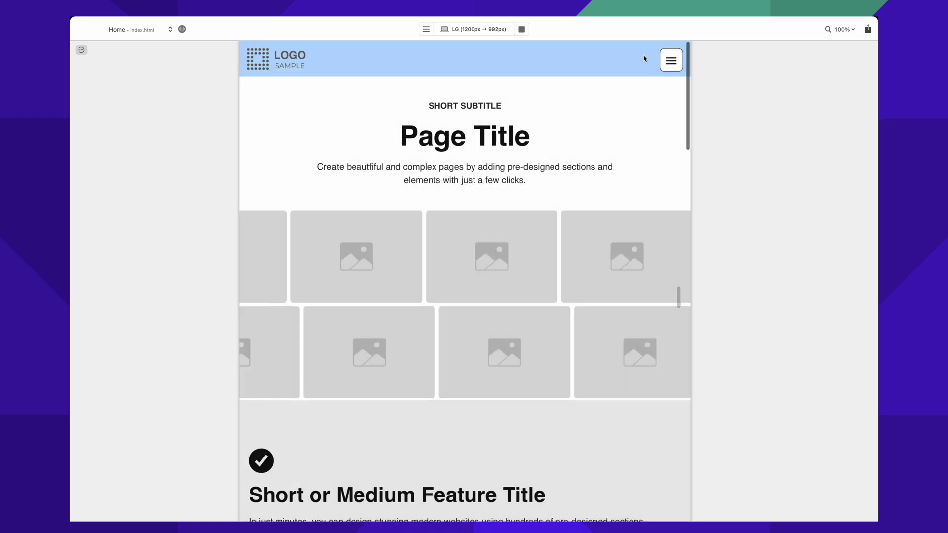
left_click(522, 29)
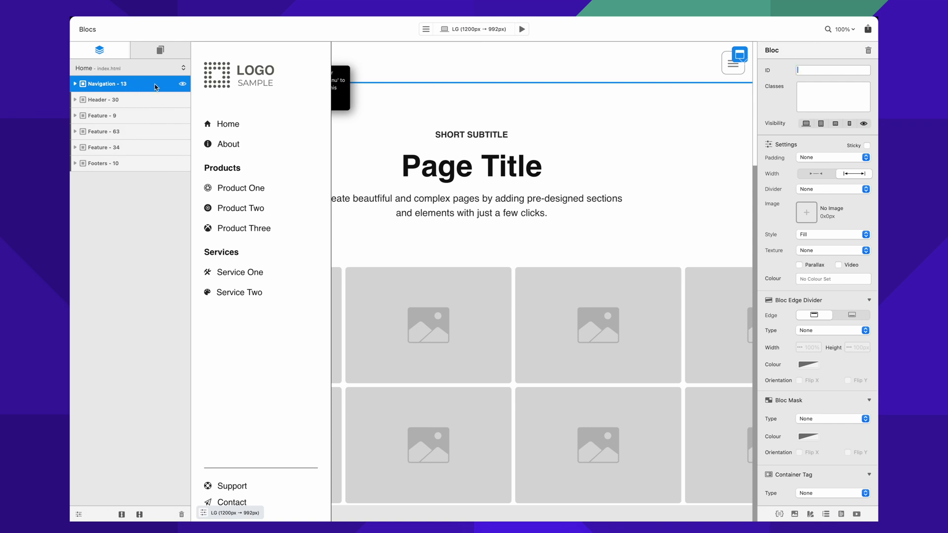
Replace Navigation - 13 with Navigation - 6 at the top of the page and preview it.
key("Delete")
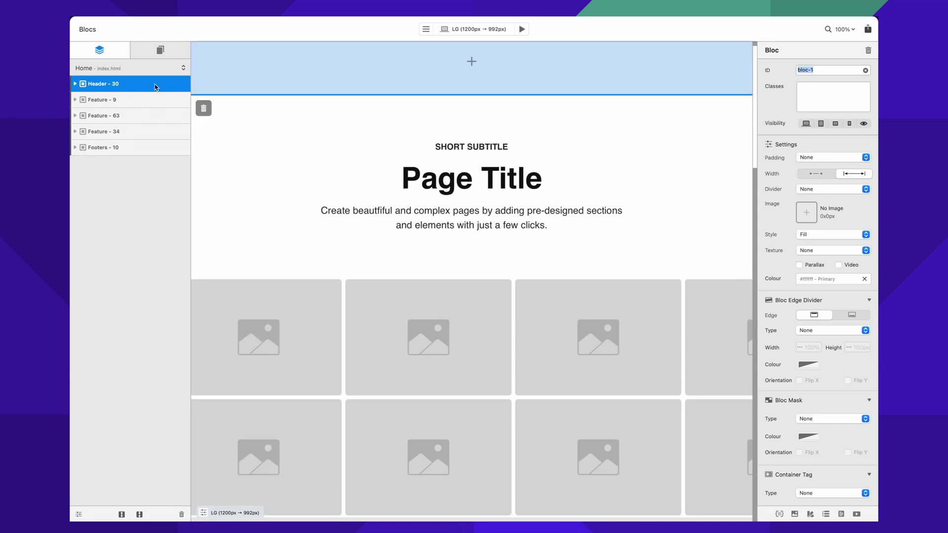
left_click(471, 57)
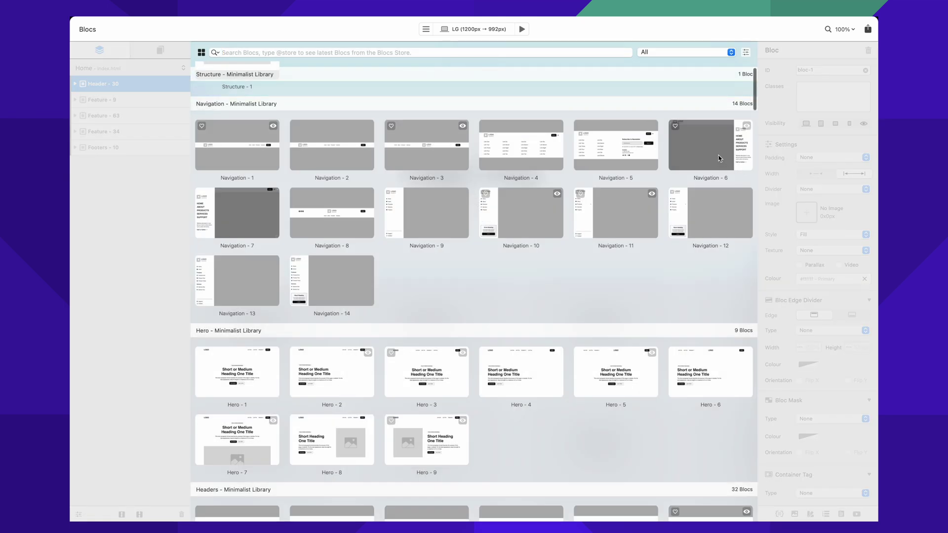
left_click(715, 149)
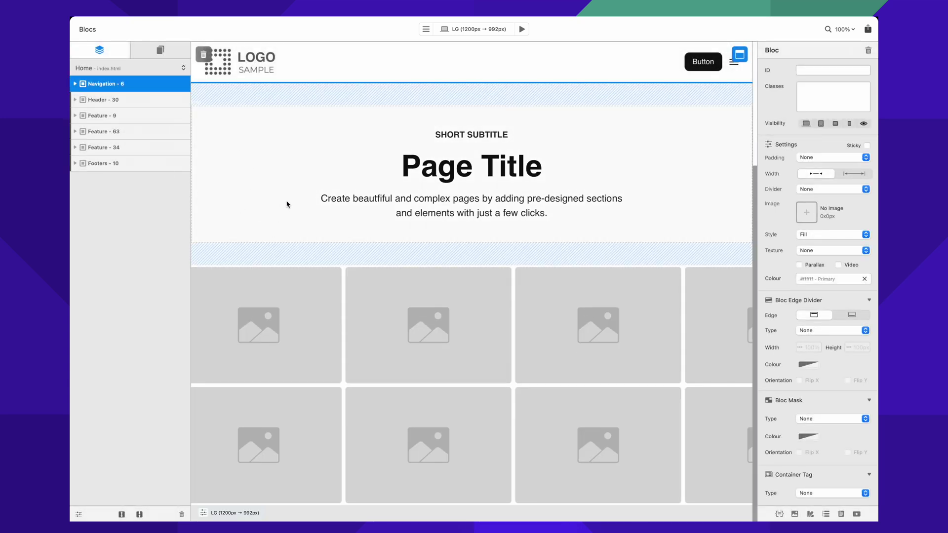
left_click(522, 30)
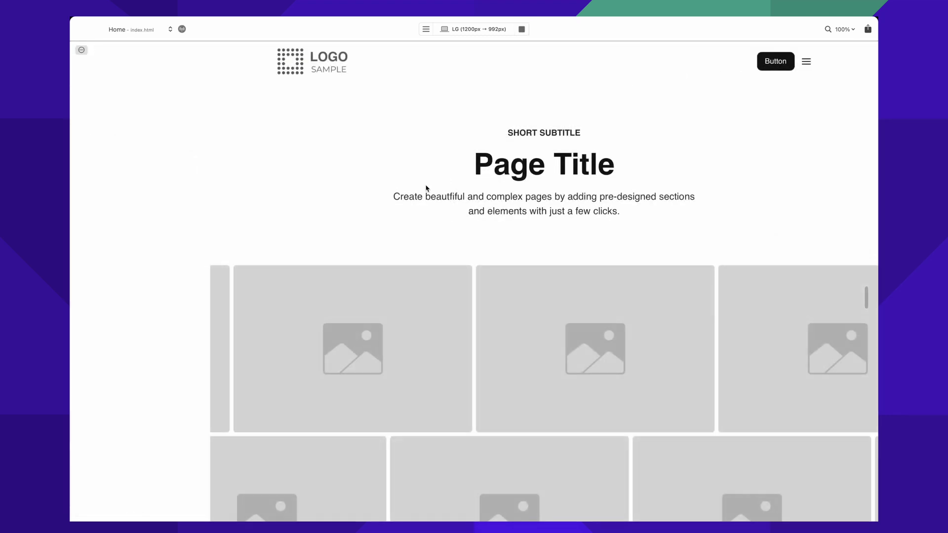
Open and close the Navigation - 6 slide-out menu in preview, then return to editing.
left_click(811, 68)
left_click(749, 65)
left_click(521, 29)
Clear the 'sidebar-menu' body class from Project Settings.
key("super+alt+p")
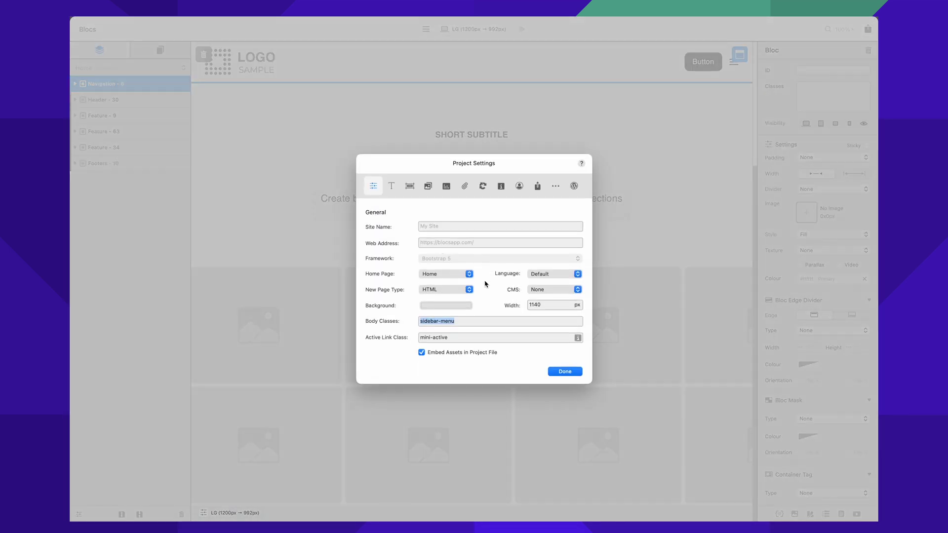
triple_click(453, 321)
key("BackSpace")
left_click(564, 372)
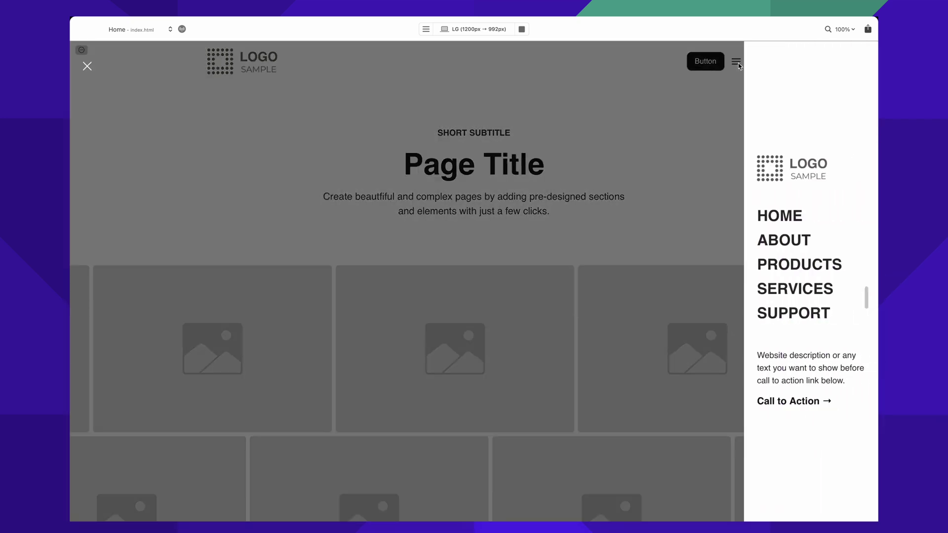
Retest the Navigation - 6 slide-out menu in preview without the body class, then exit.
left_click(728, 92)
left_click(736, 61)
left_click(736, 61)
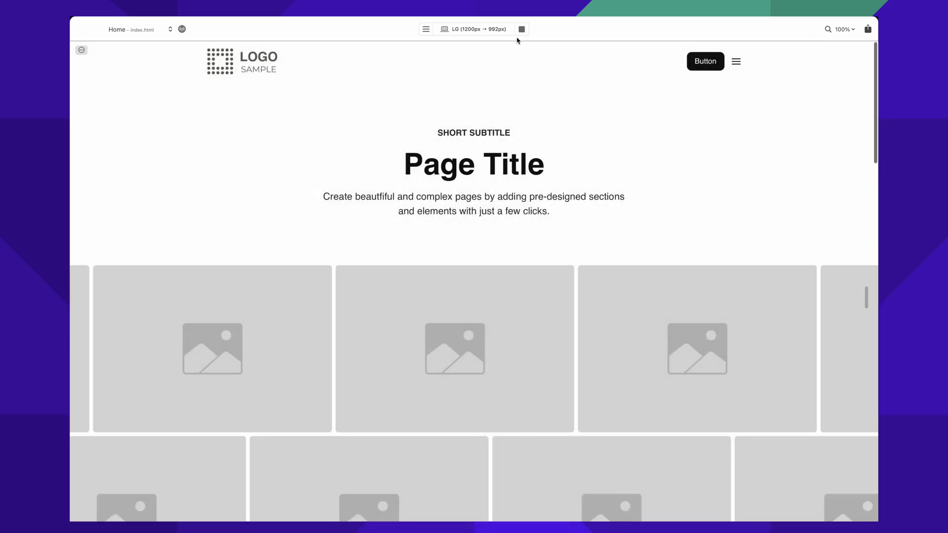
left_click(521, 29)
Replace Navigation - 6 with Navigation - 7 at the top of the page and preview it.
key("Delete")
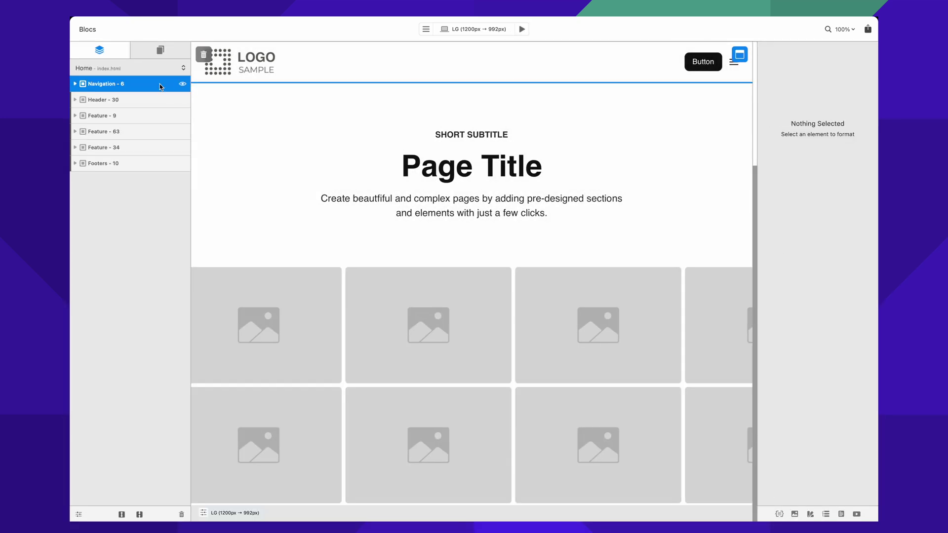
left_click(470, 54)
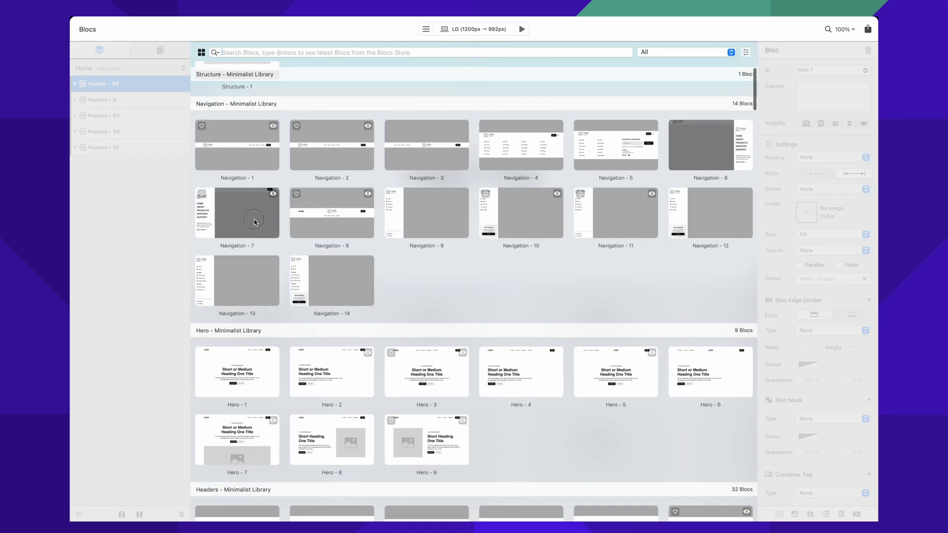
left_click(252, 218)
left_click(526, 29)
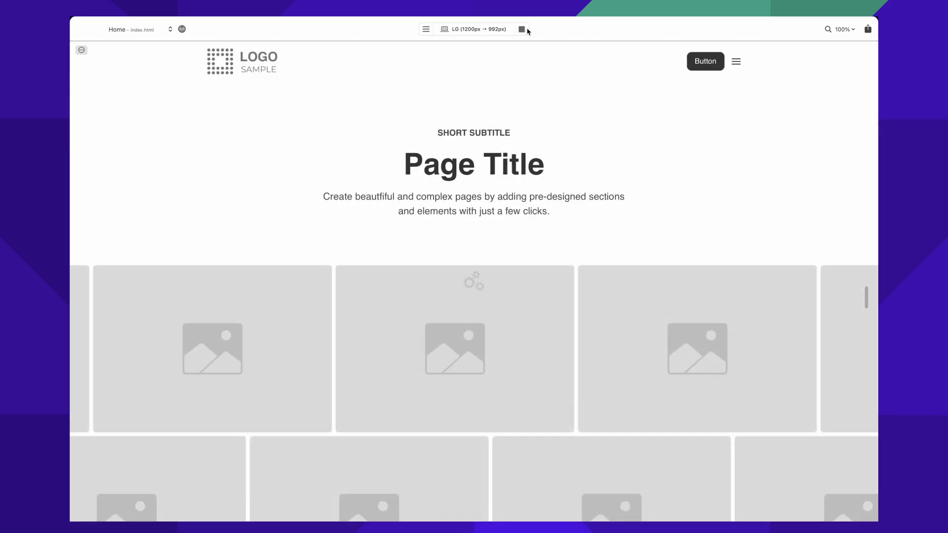
Toggle the Navigation - 7 slide-in menu repeatedly, close it, and exit preview.
left_click(737, 62)
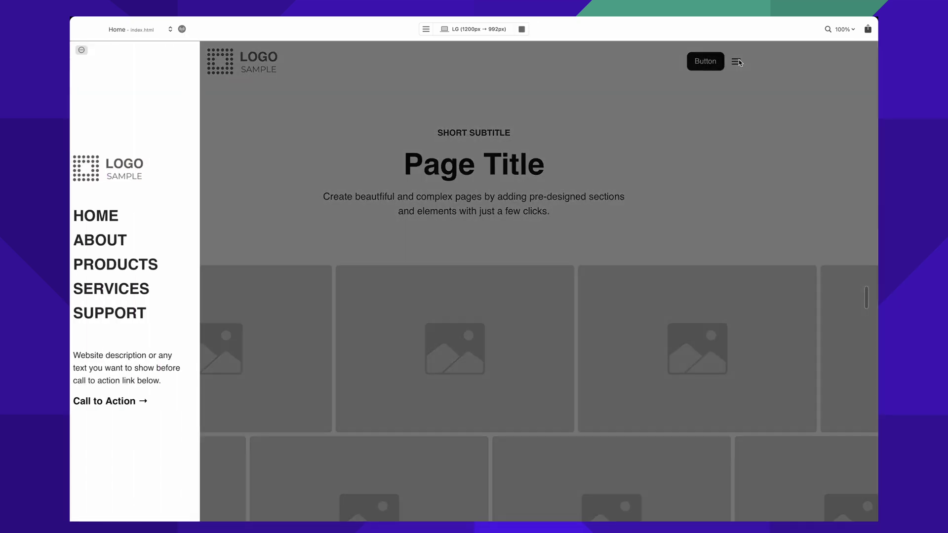
left_click(737, 61)
left_click(737, 62)
left_click(737, 62)
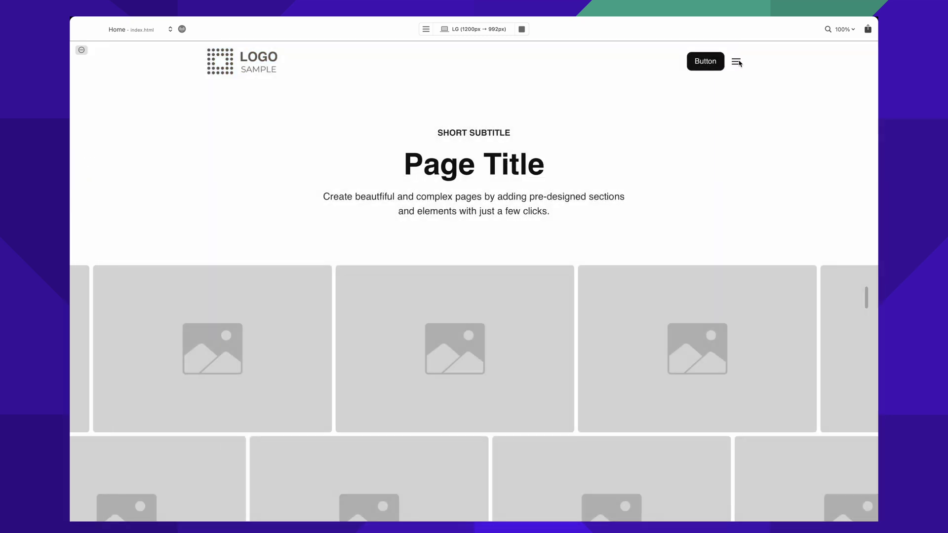
left_click(737, 62)
left_click(737, 63)
left_click(736, 62)
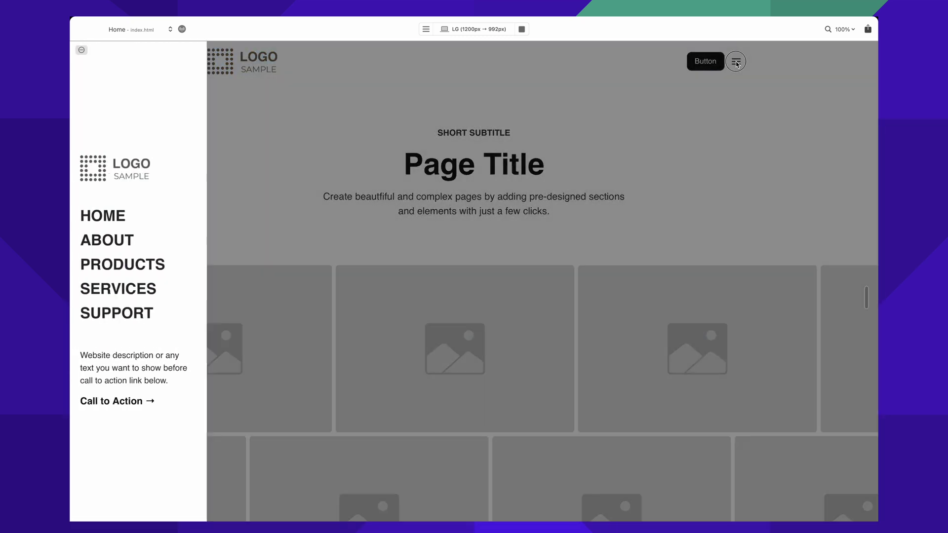
left_click(736, 62)
left_click(736, 62)
left_click(736, 63)
left_click(736, 63)
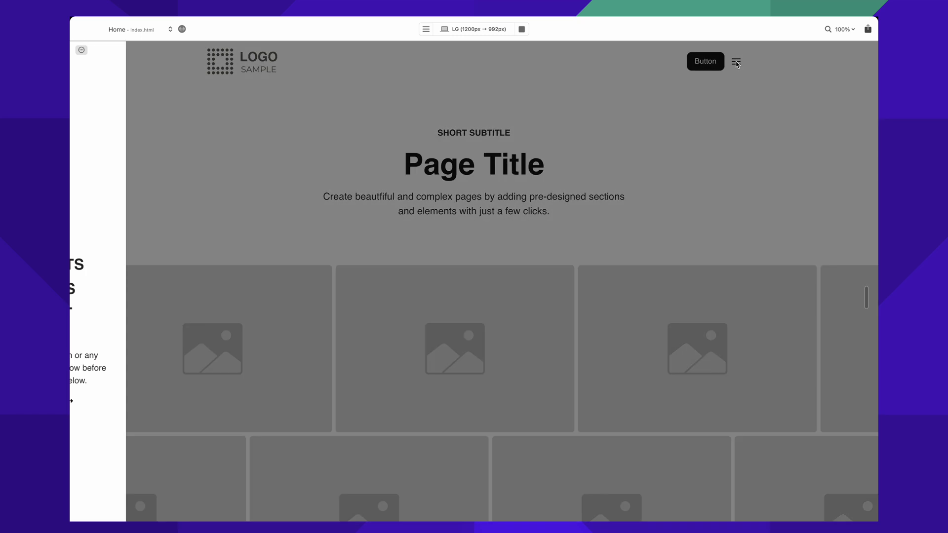
left_click(734, 61)
left_click(522, 29)
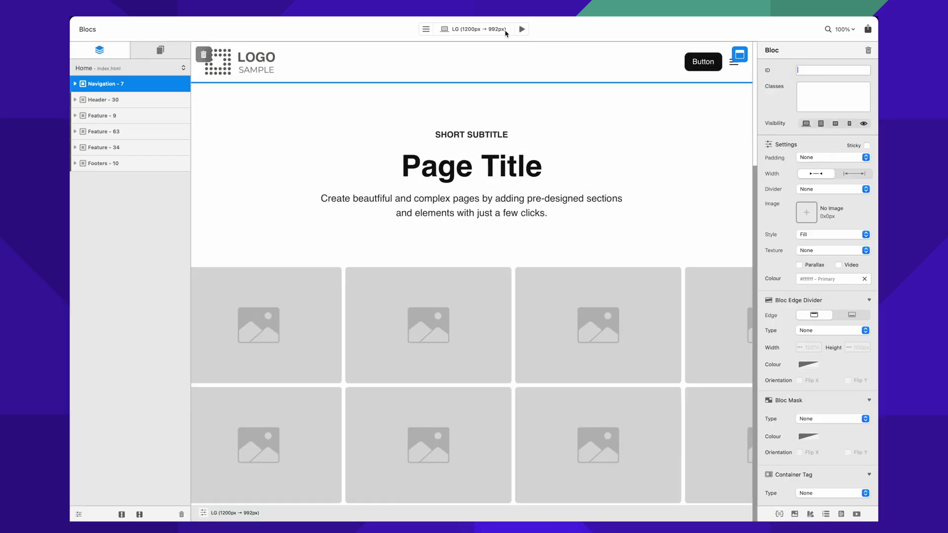
Add the 'sidebar-mini' body class in Project Settings.
left_click(91, 29)
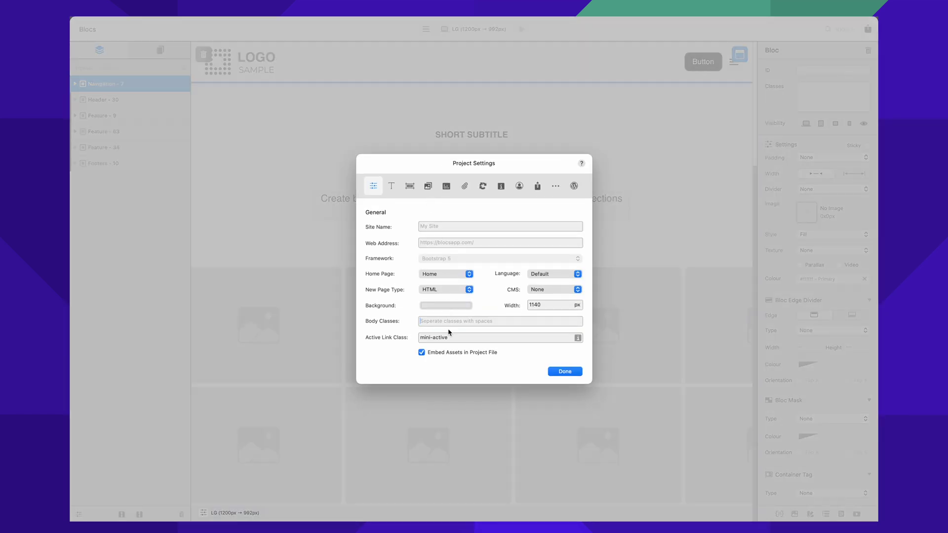
type("sidebar-mini")
key("Return")
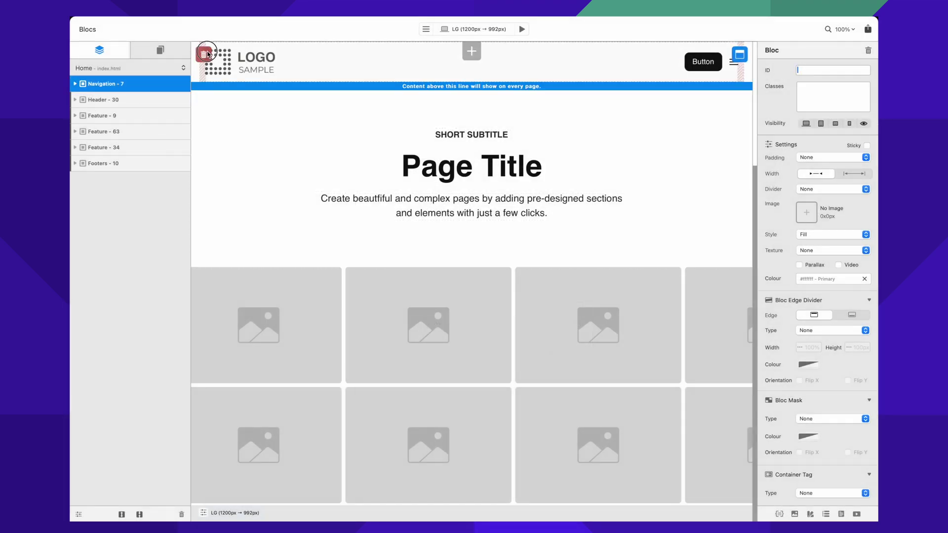
Replace Navigation - 7 with the Navigation - 10 sidebar bloc and preview the page.
left_click(203, 55)
left_click(474, 61)
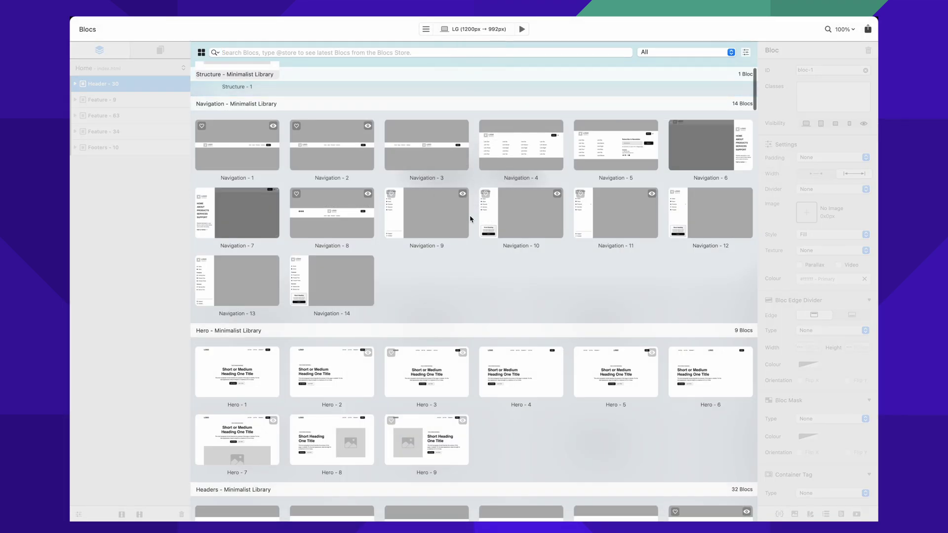
left_click(508, 218)
left_click(522, 29)
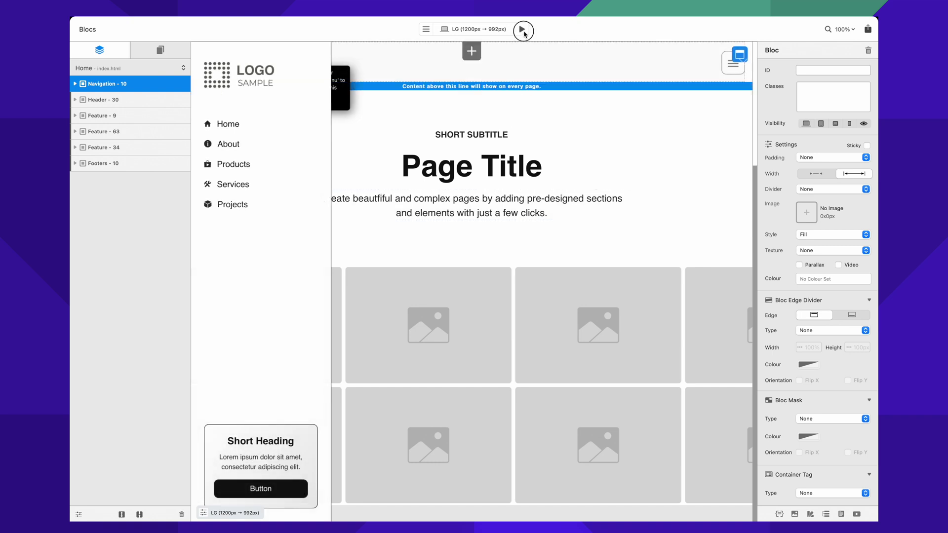
scroll(575, 191, "down", 3)
scroll(575, 192, "down", 8)
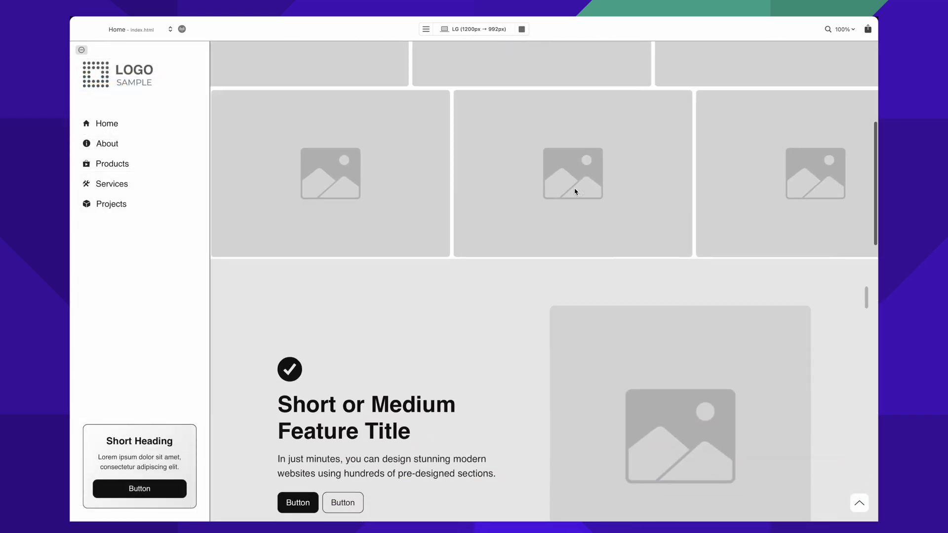
scroll(575, 191, "up", 5)
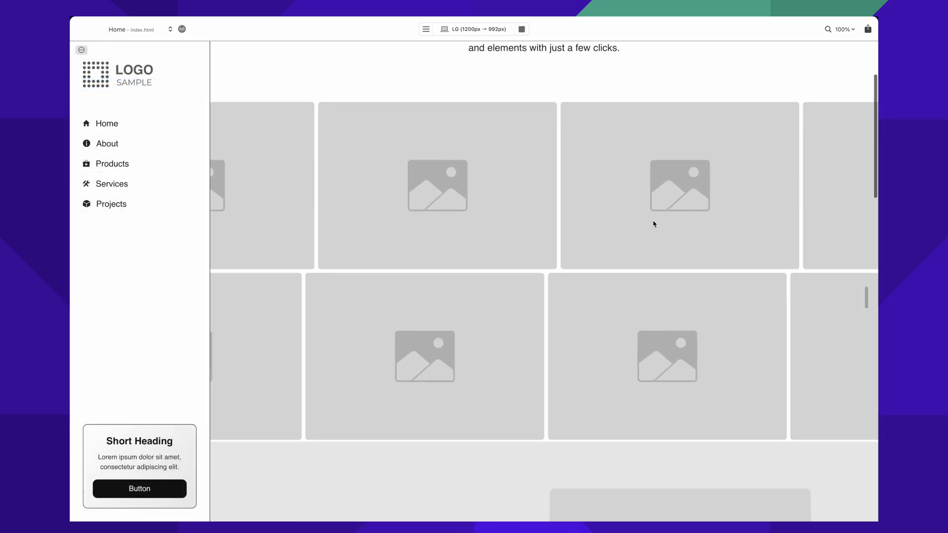
left_click_drag(866, 297, 653, 309)
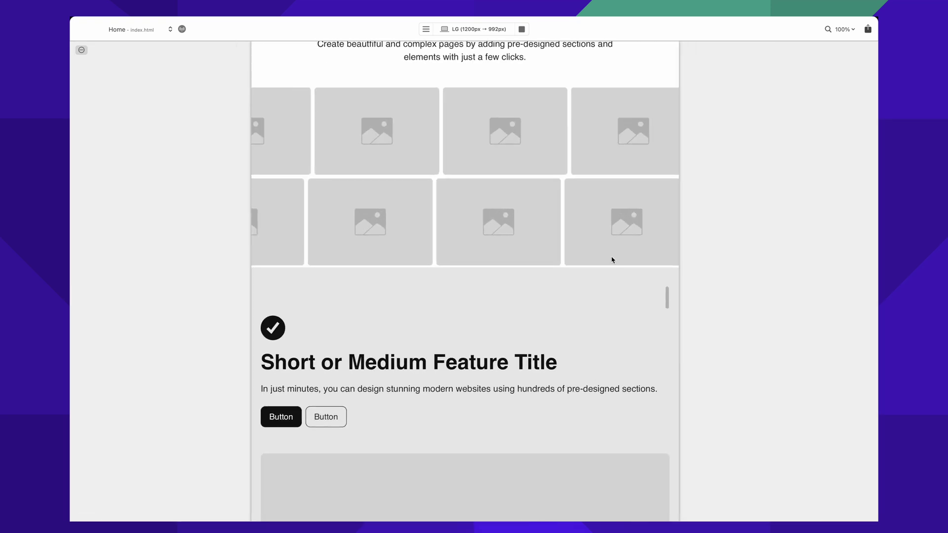
scroll(632, 140, "up", 5)
left_click(660, 61)
left_click(661, 62)
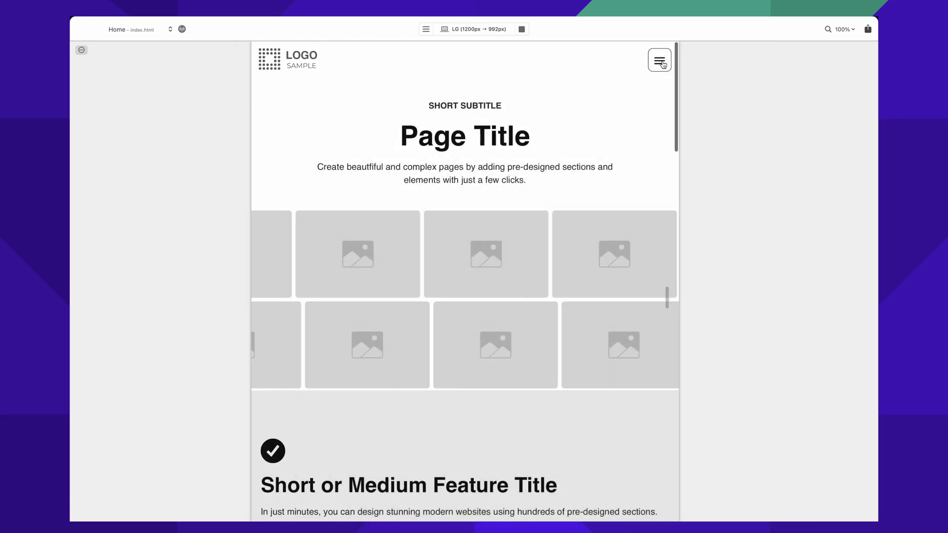
left_click(659, 62)
left_click(656, 63)
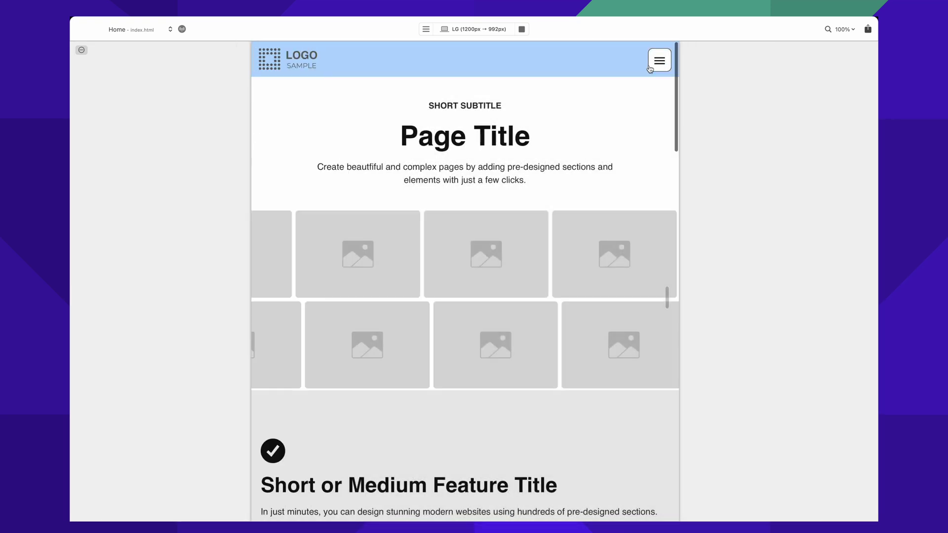
left_click(522, 29)
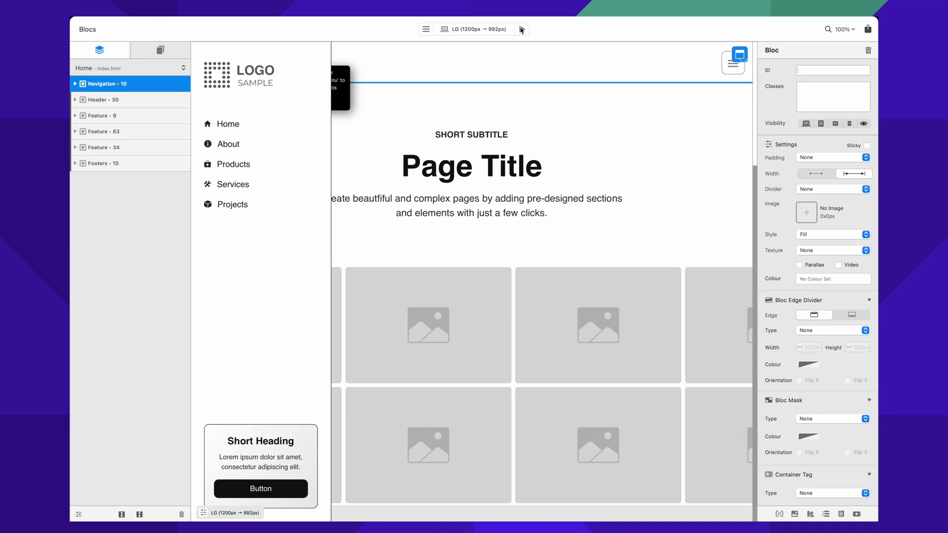